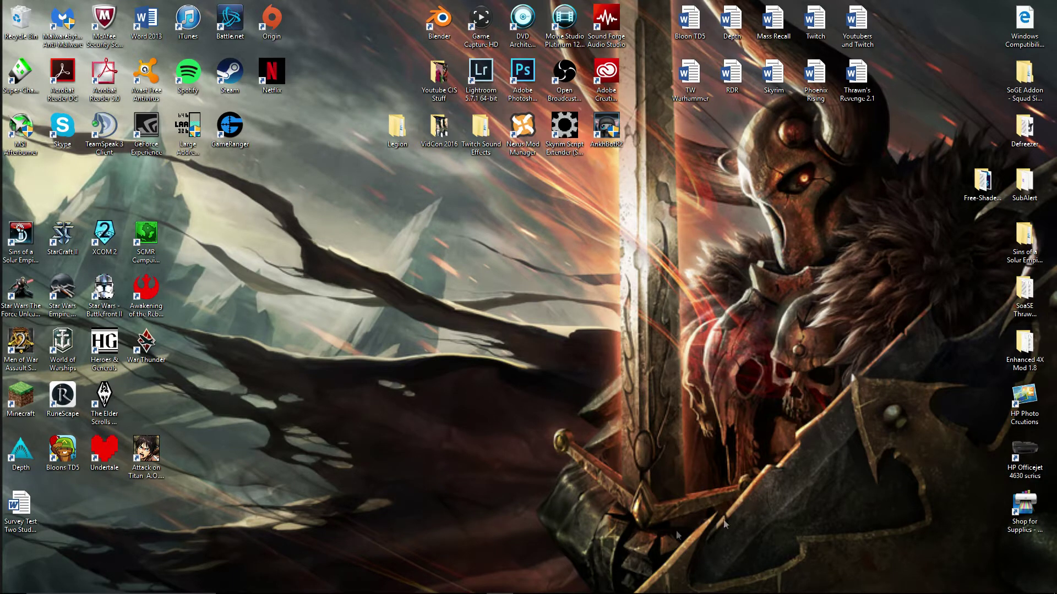
- Switch to Firefox and review the Thrawn's Revenge downloads list on ModDB, including the 2.1 zip and the stability patch
mouse_move(677, 592)
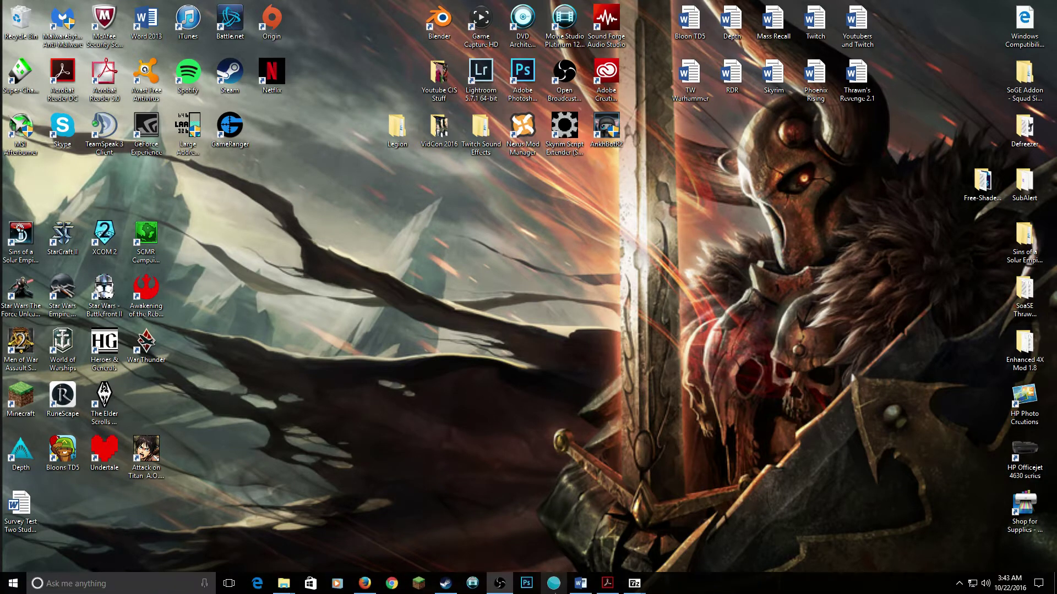
click(364, 583)
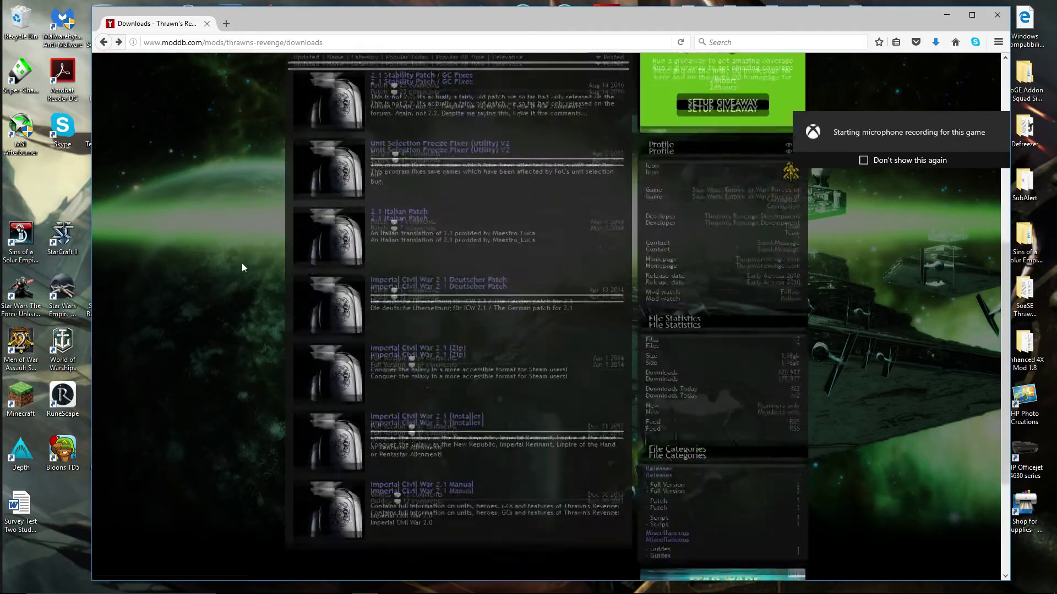
click(315, 48)
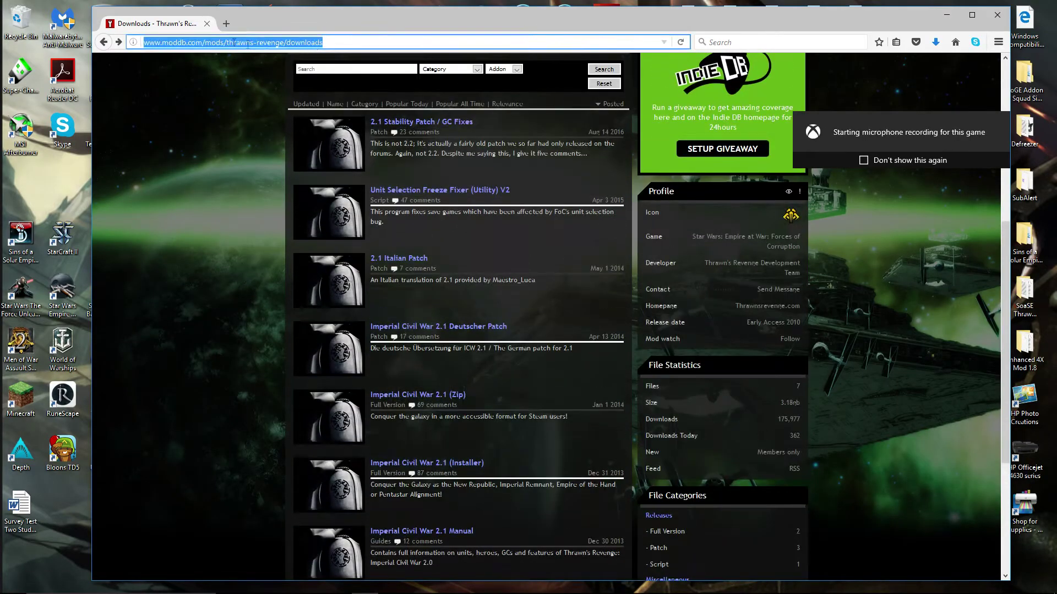
click(221, 183)
scroll(273, 233, down, 2)
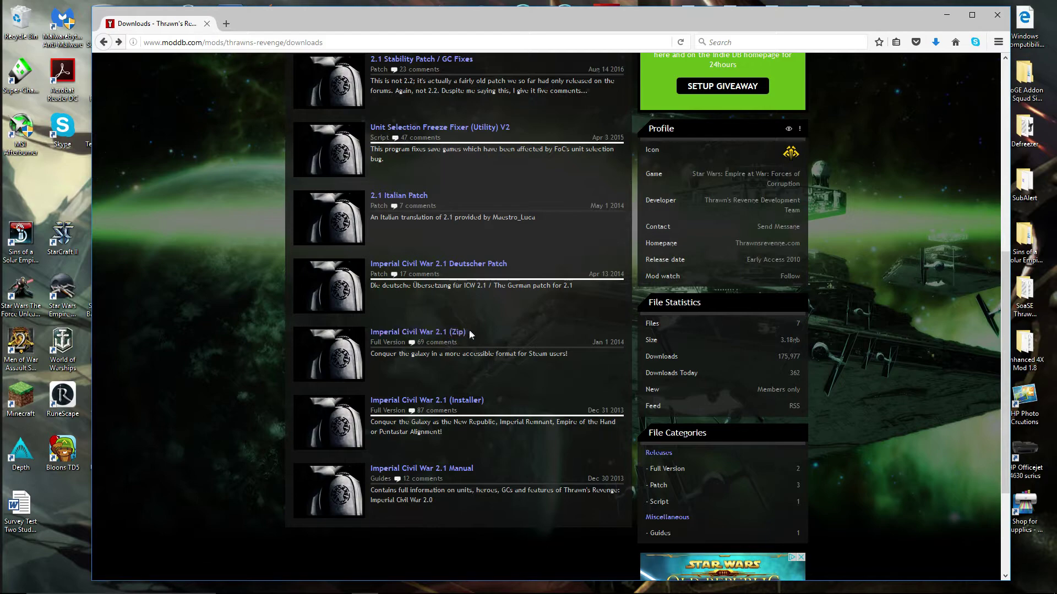
scroll(478, 220, up, 2)
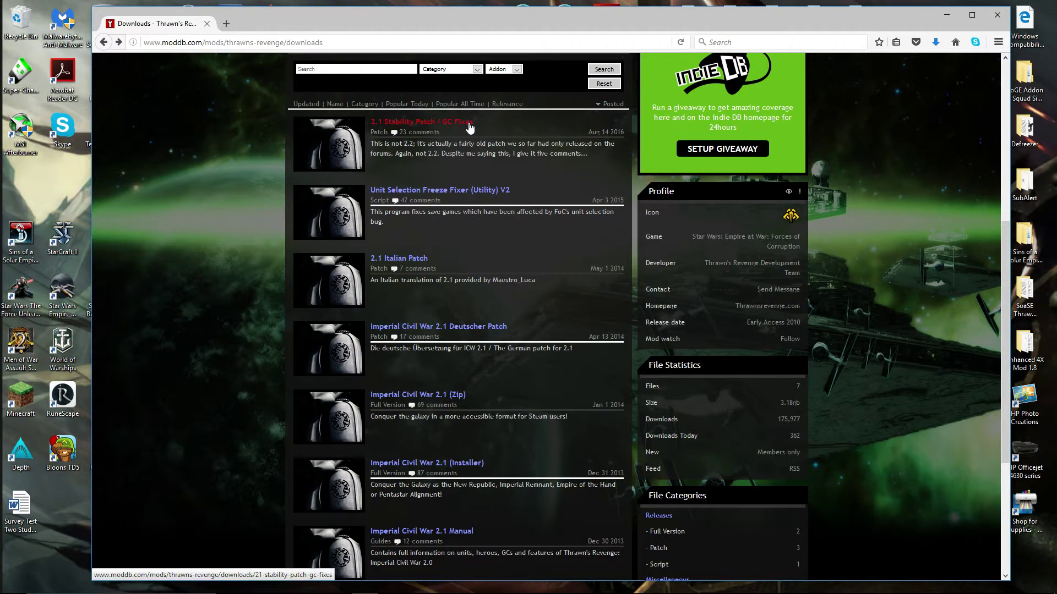
scroll(537, 445, down, 2)
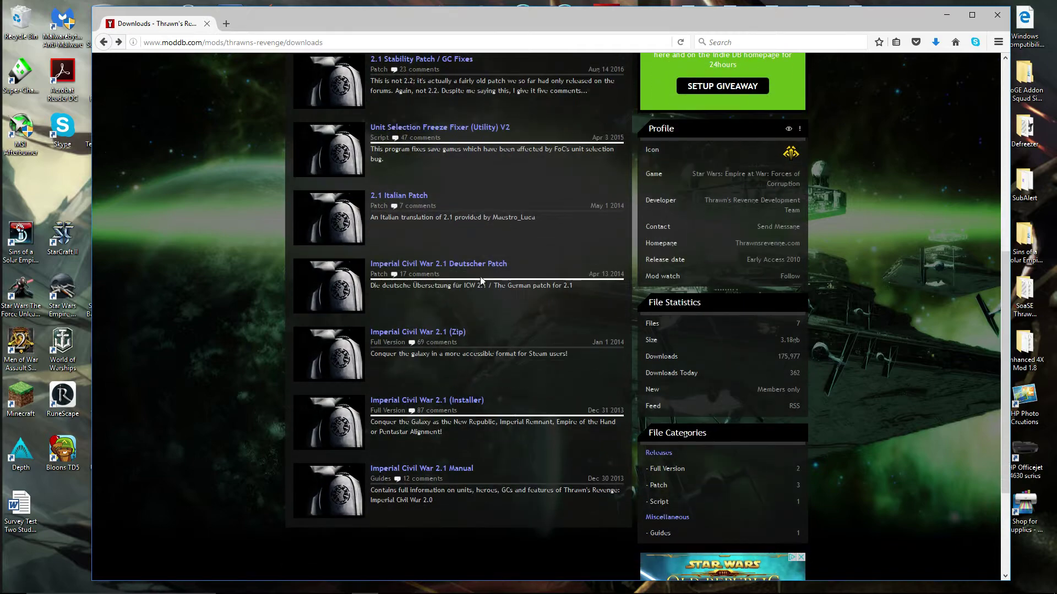
- Open the Imperial Civil War 2.1 (Zip) download page, check the recent browser downloads, and minimise the browser
click(443, 334)
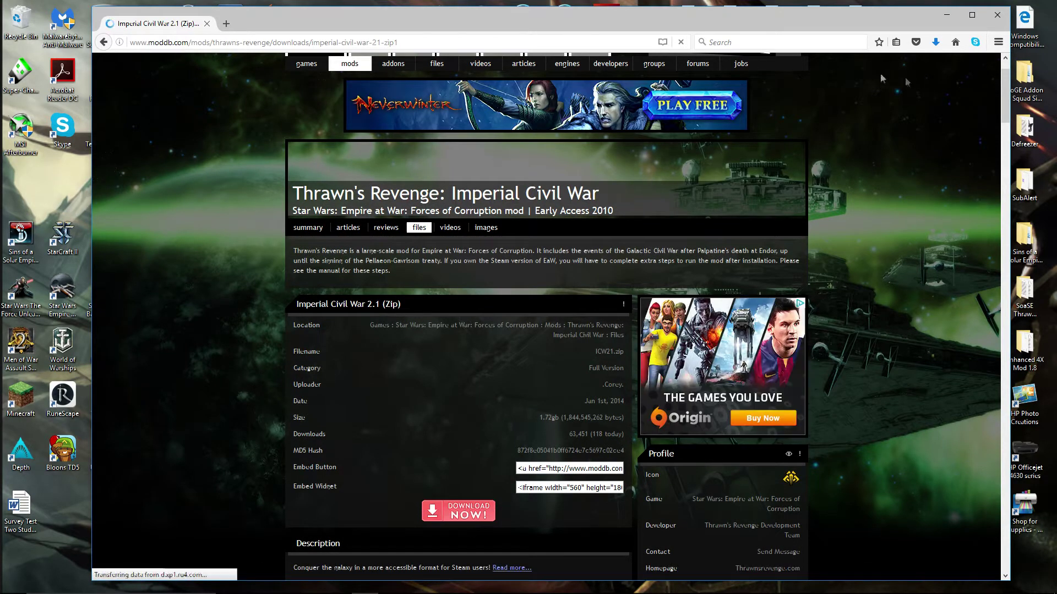
click(935, 42)
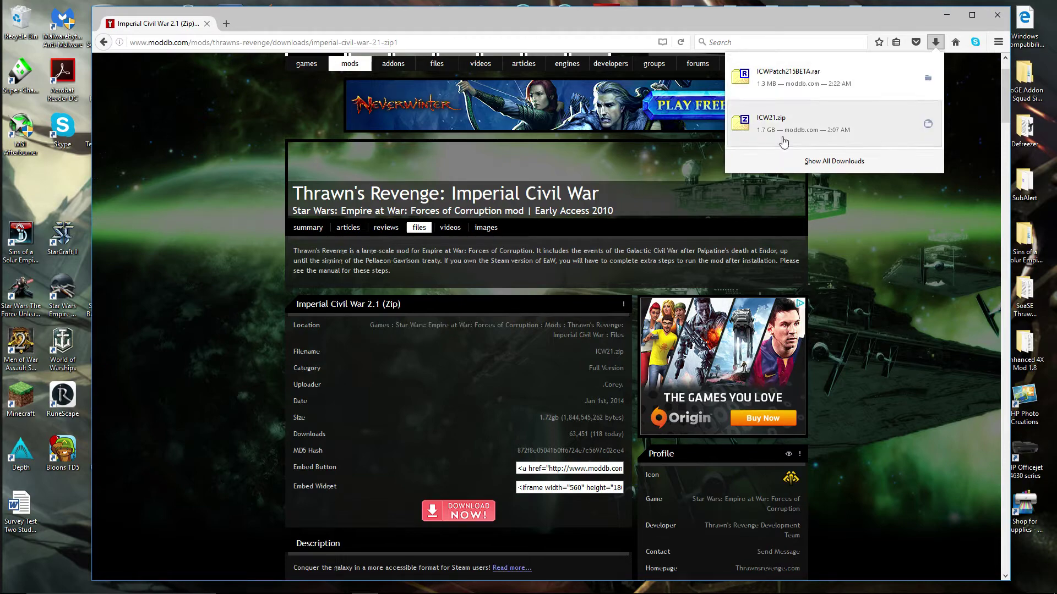
click(948, 15)
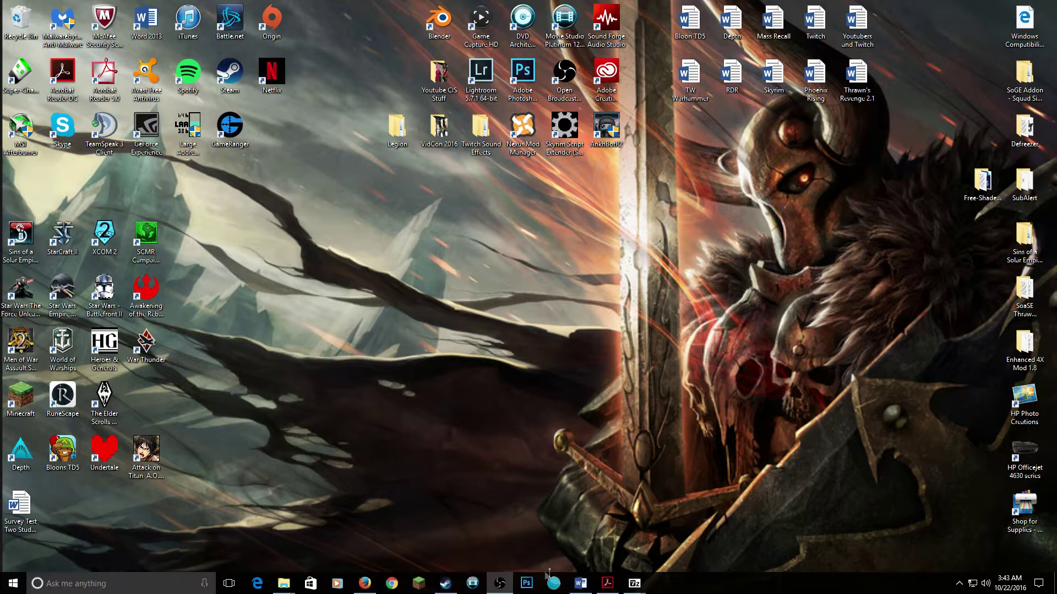
- Switch to 7-Zip, view the contents of ICW21.zip and ICWPatch215BETA.rar, and minimise both archive windows
click(594, 537)
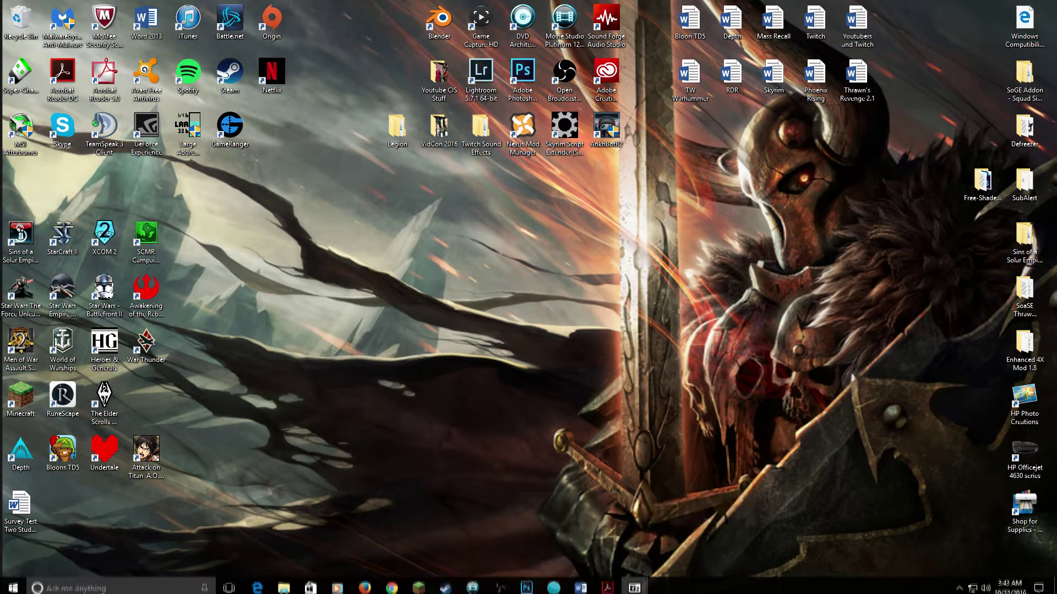
drag(968, 192, 490, 156)
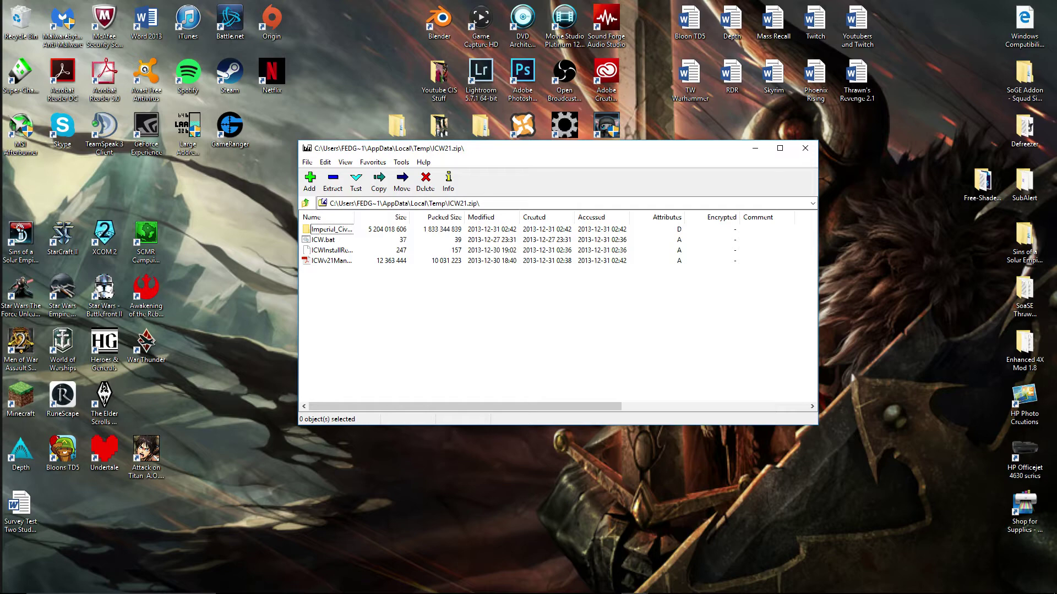
drag(730, 266, 359, 285)
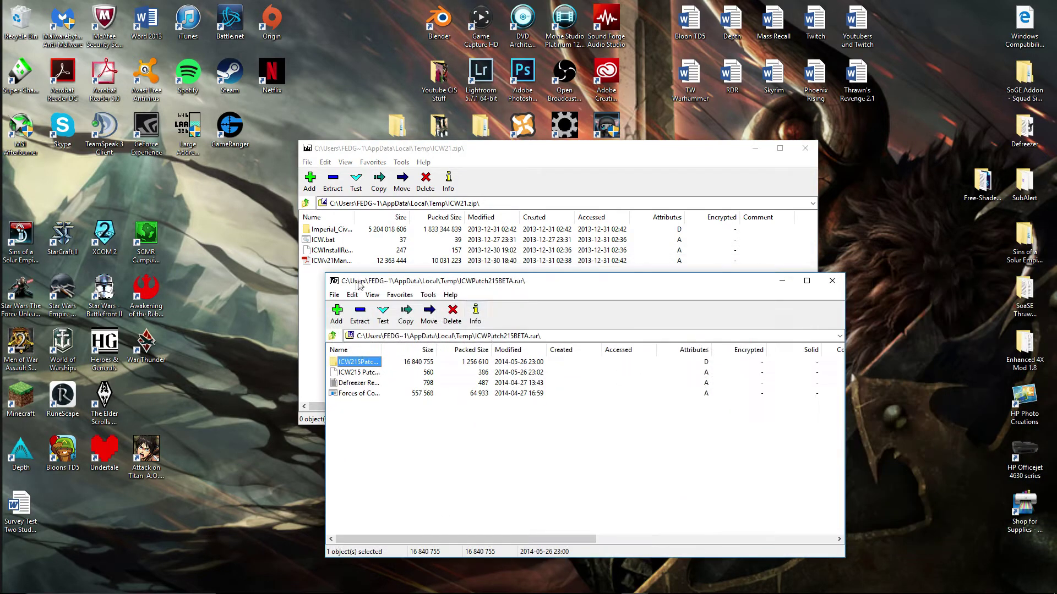
click(437, 464)
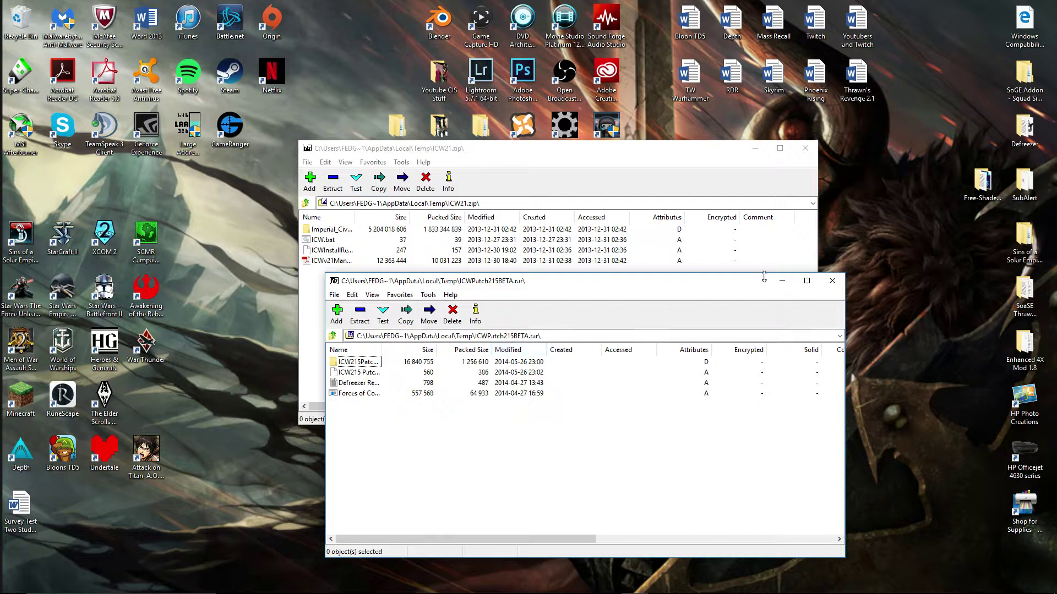
click(781, 281)
click(755, 148)
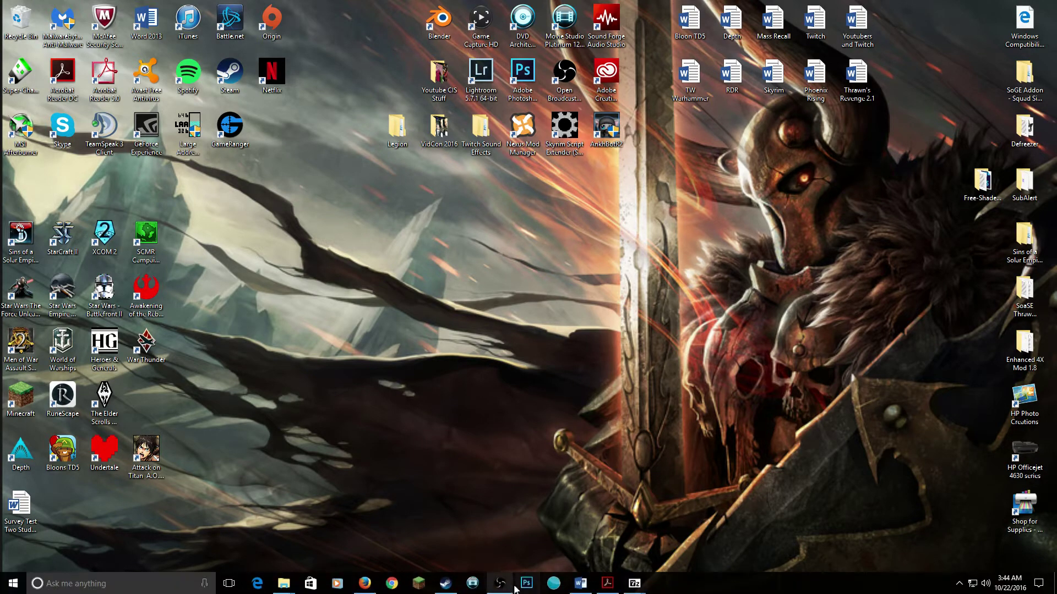
- Restore the ICW21.zip and ICWPatch215BETA.rar windows and reposition the patch archive so both can be compared
mouse_move(634, 584)
click(616, 536)
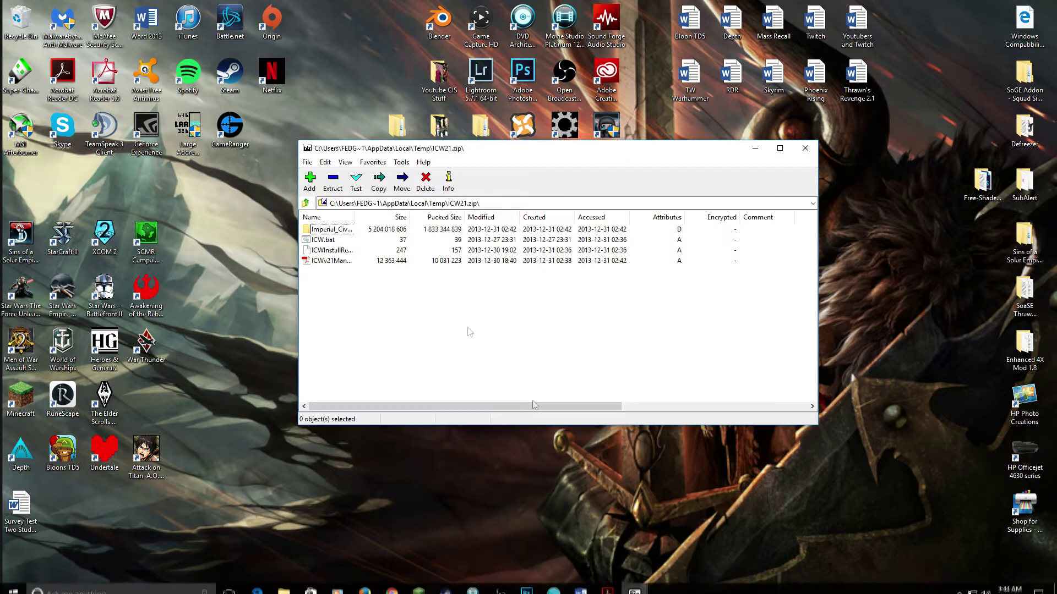
mouse_move(636, 586)
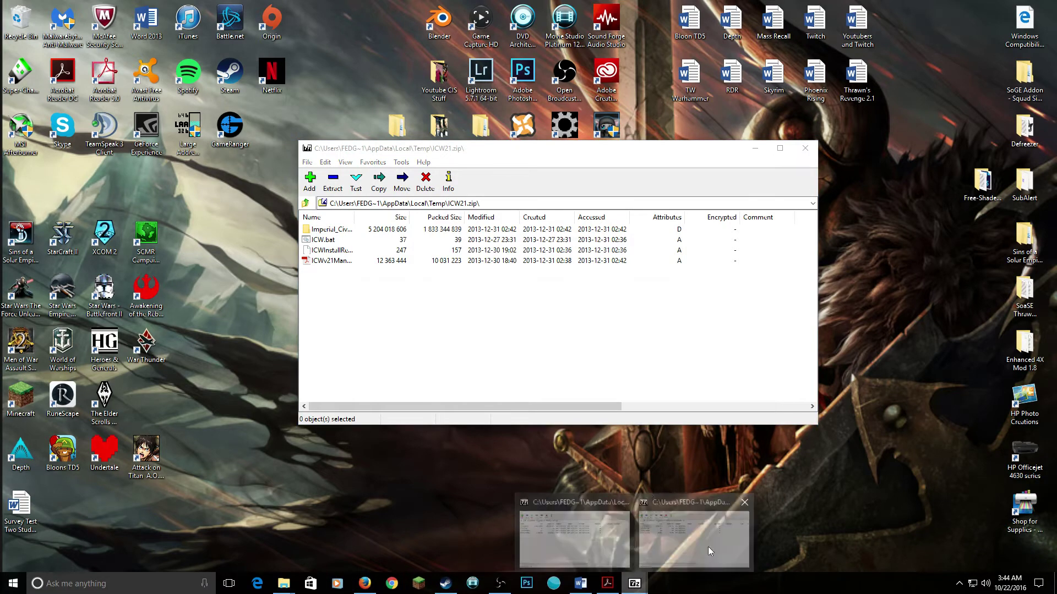
click(696, 537)
drag(479, 280, 432, 160)
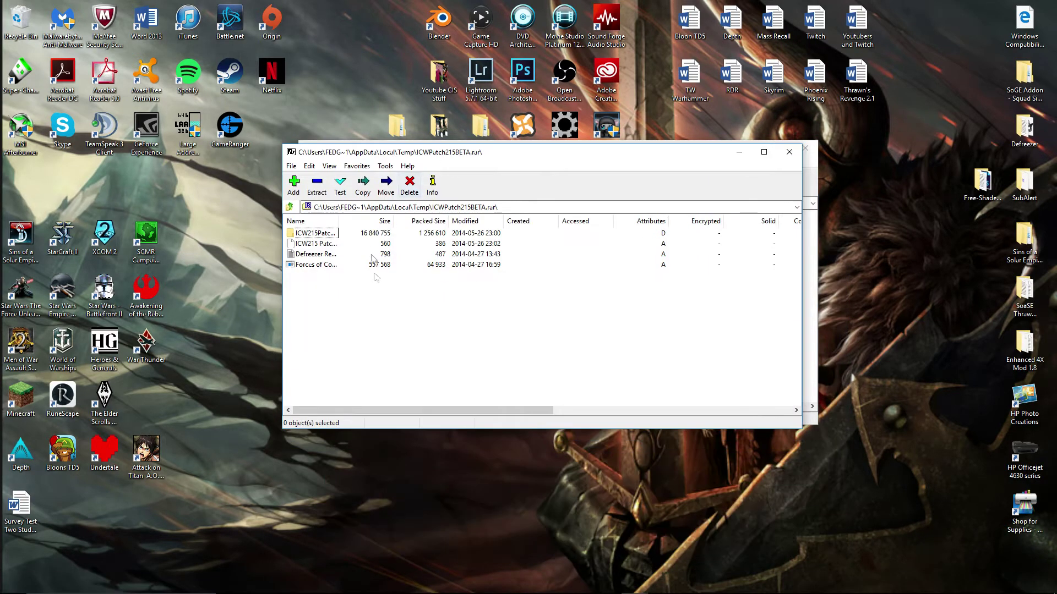
click(490, 159)
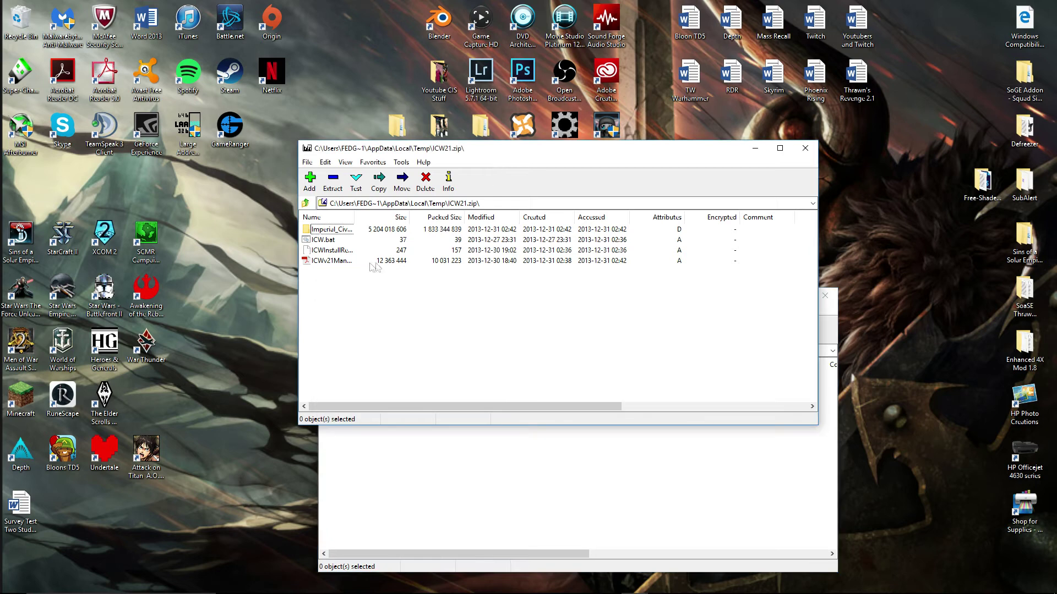
- Open ICWv21Manual.pdf from ICW21.zip and go to its Installation section to read the ZIP/RAR installing instructions
click(337, 262)
click(350, 282)
double_click(340, 262)
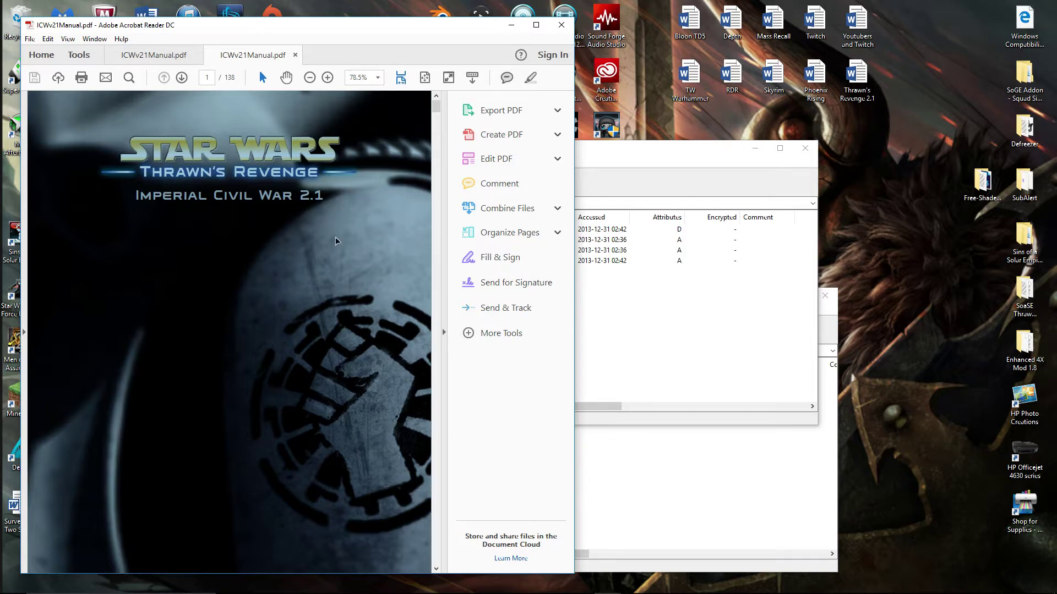
scroll(222, 362, down, 15)
scroll(225, 366, down, 8)
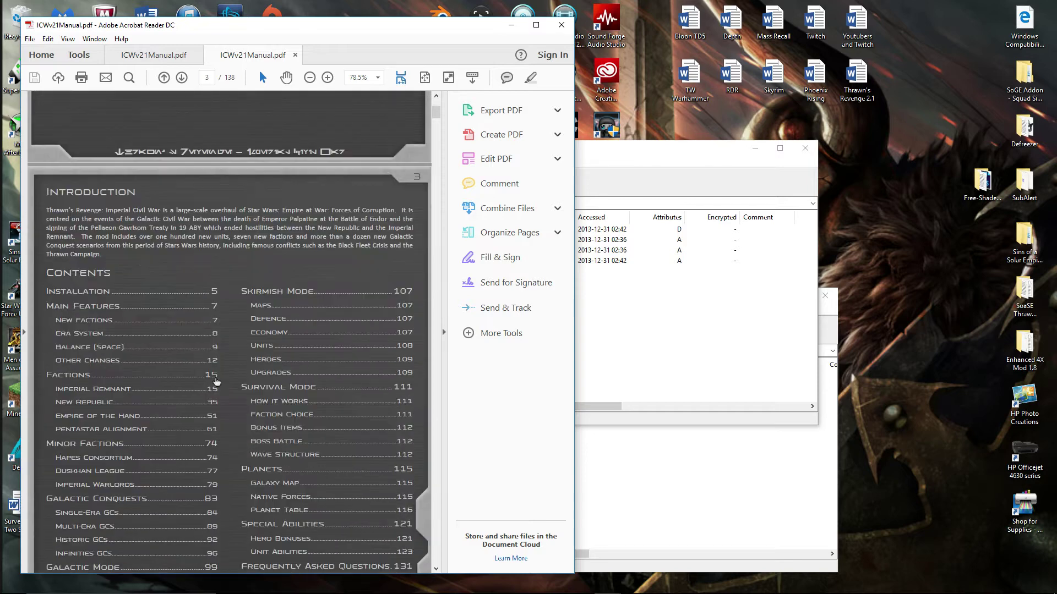
scroll(263, 398, down, 1)
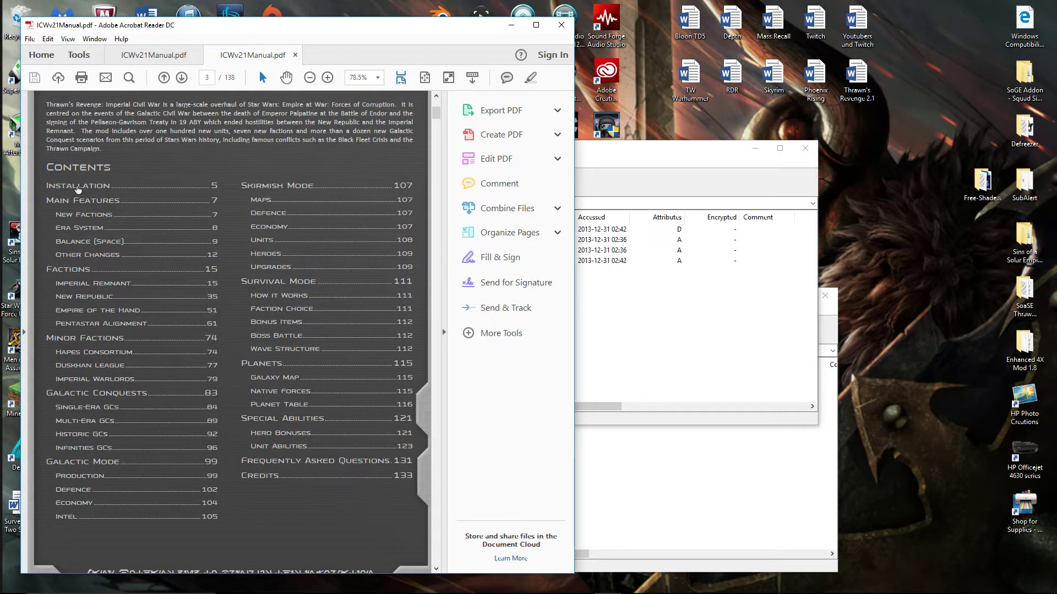
click(77, 187)
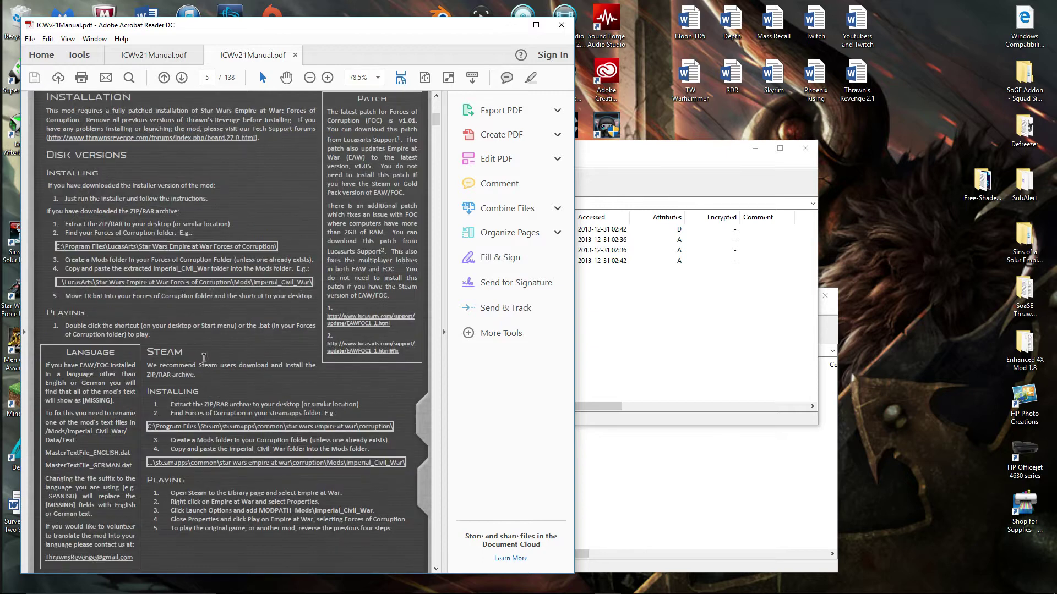
drag(59, 224, 279, 308)
click(219, 317)
- Select the Imperial_Civil_War folder in ICW21.zip, and minimise the ICW21.zip and ICWPatch215BETA.rar windows
click(684, 160)
click(387, 337)
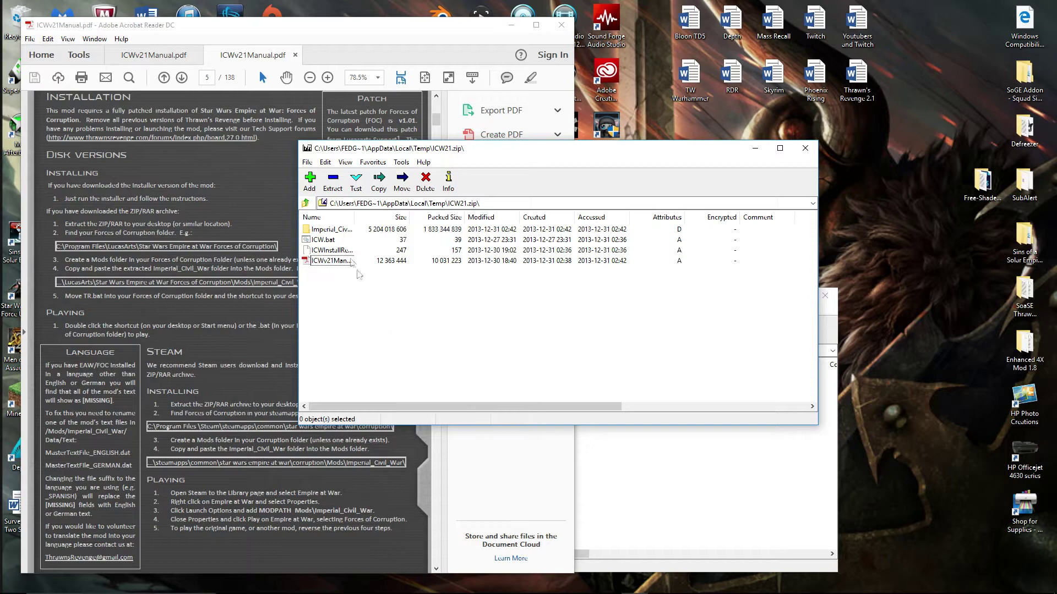
click(335, 230)
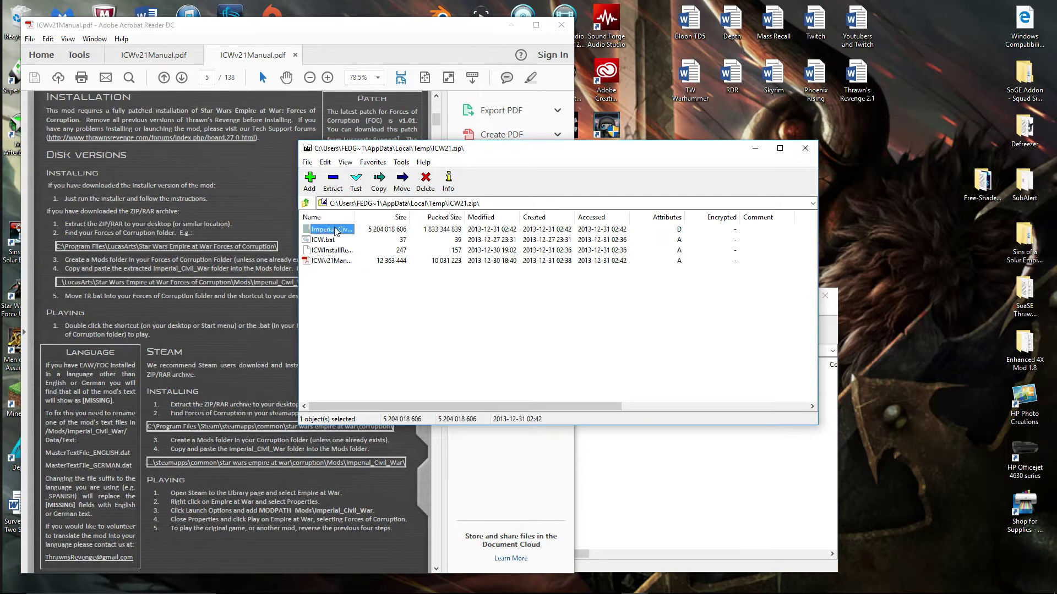
click(754, 148)
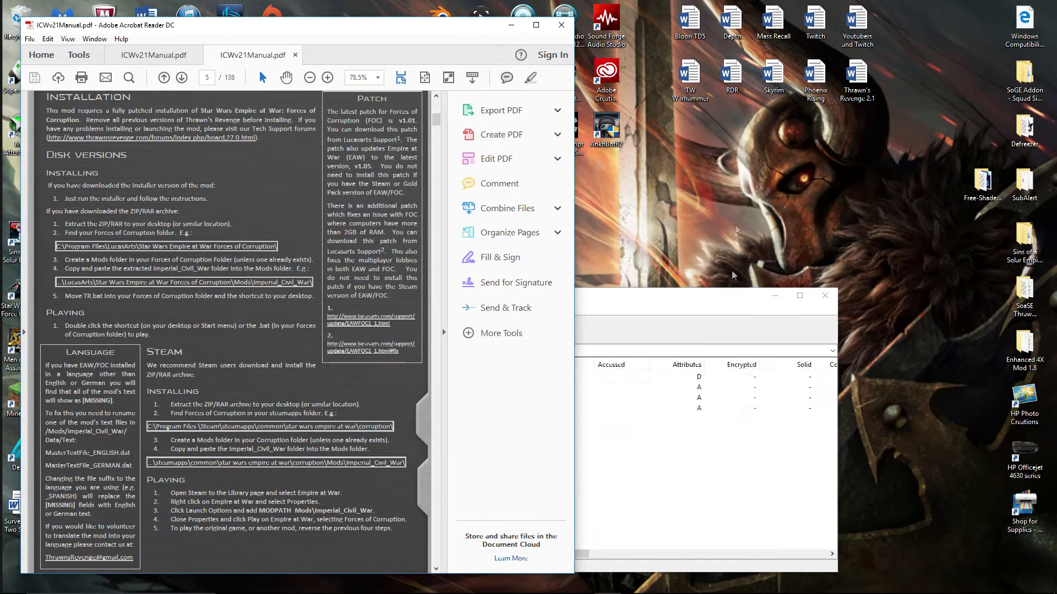
click(700, 302)
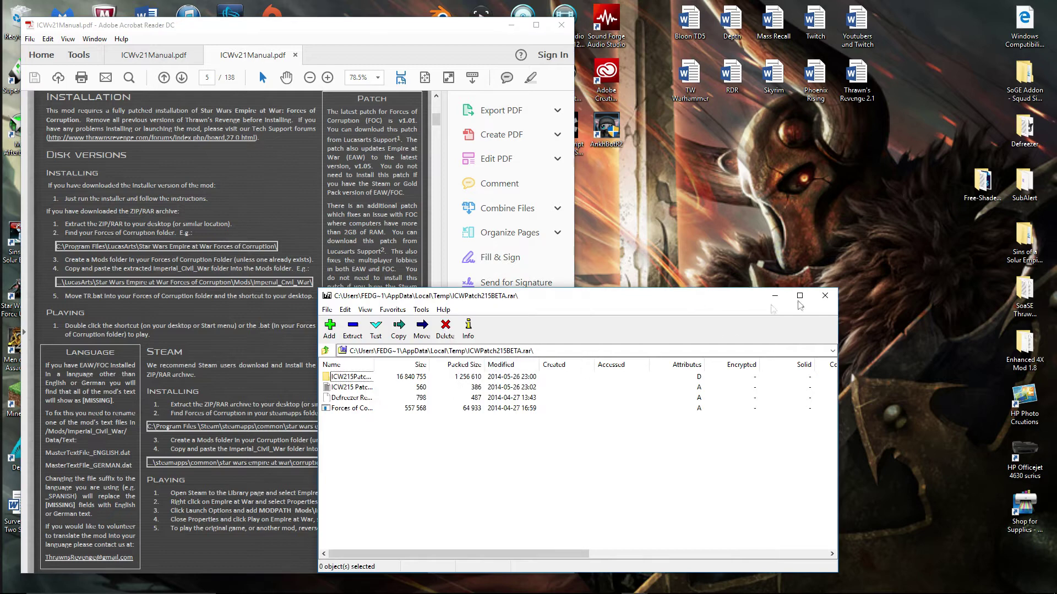
click(774, 298)
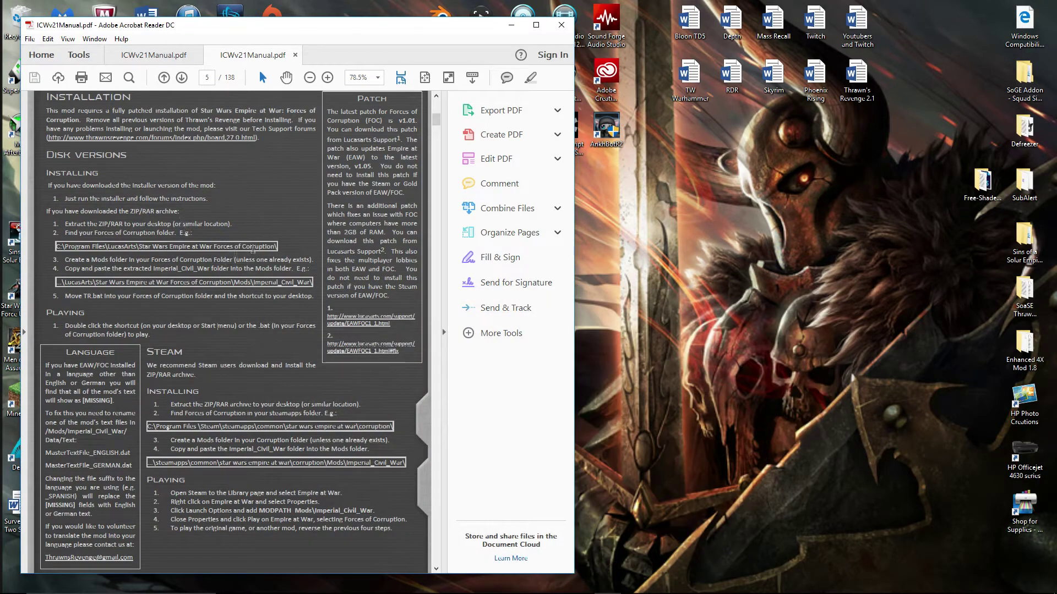
- Check the manual's Forces of Corruption path, and open the Star Wars Empire at War\corruption folder in File Explorer to locate Mods
drag(278, 247, 56, 247)
click(208, 268)
key(alt+Tab)
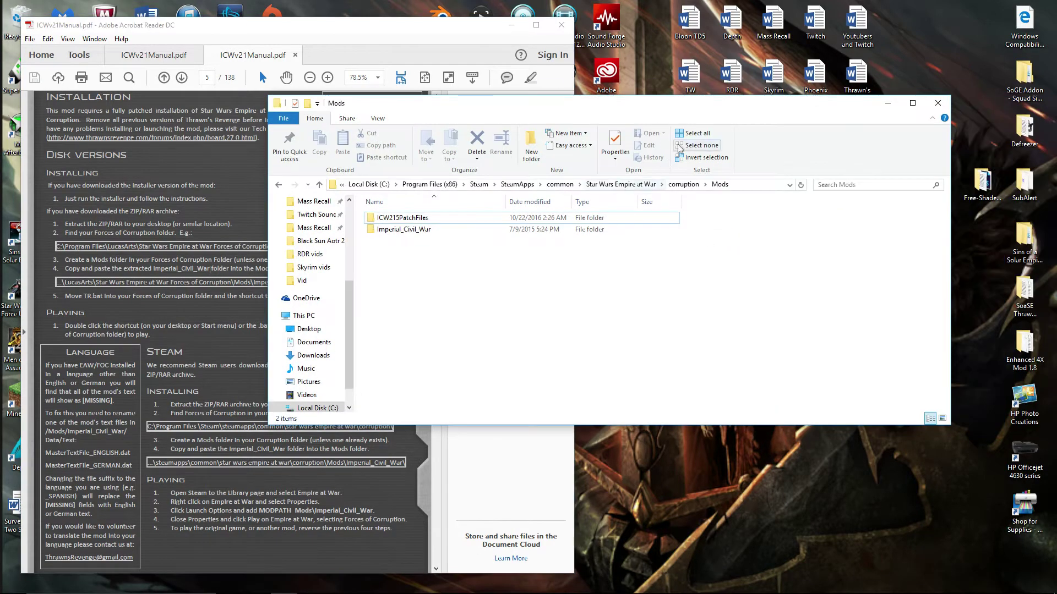
click(682, 185)
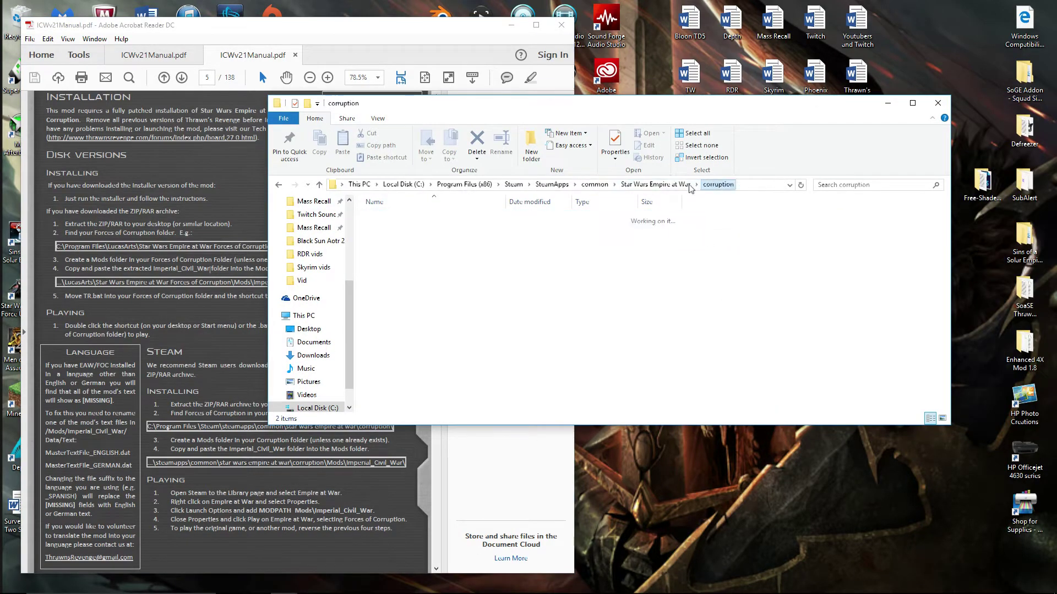
click(752, 185)
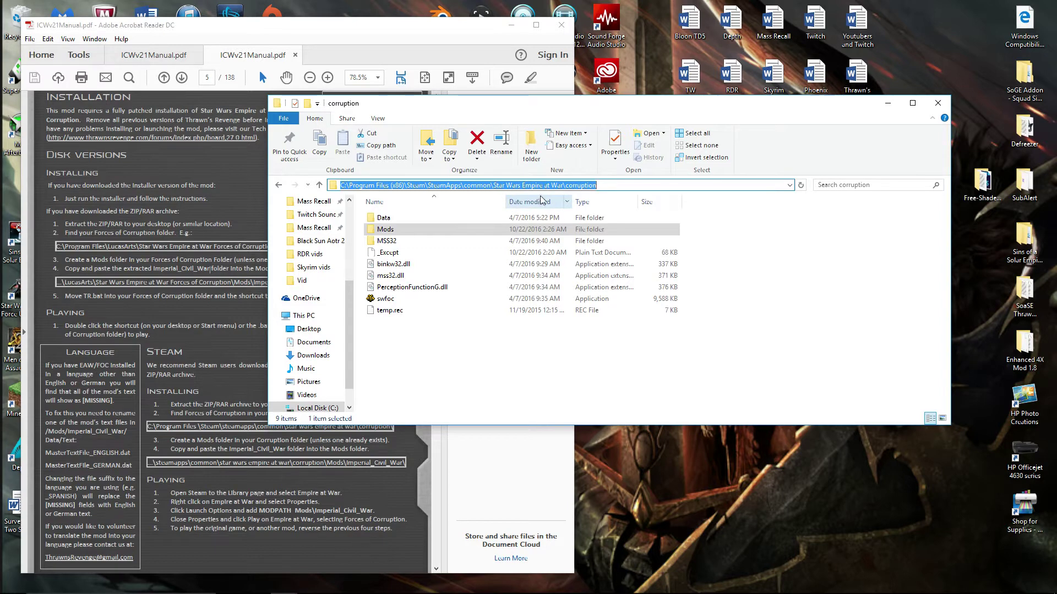
click(464, 346)
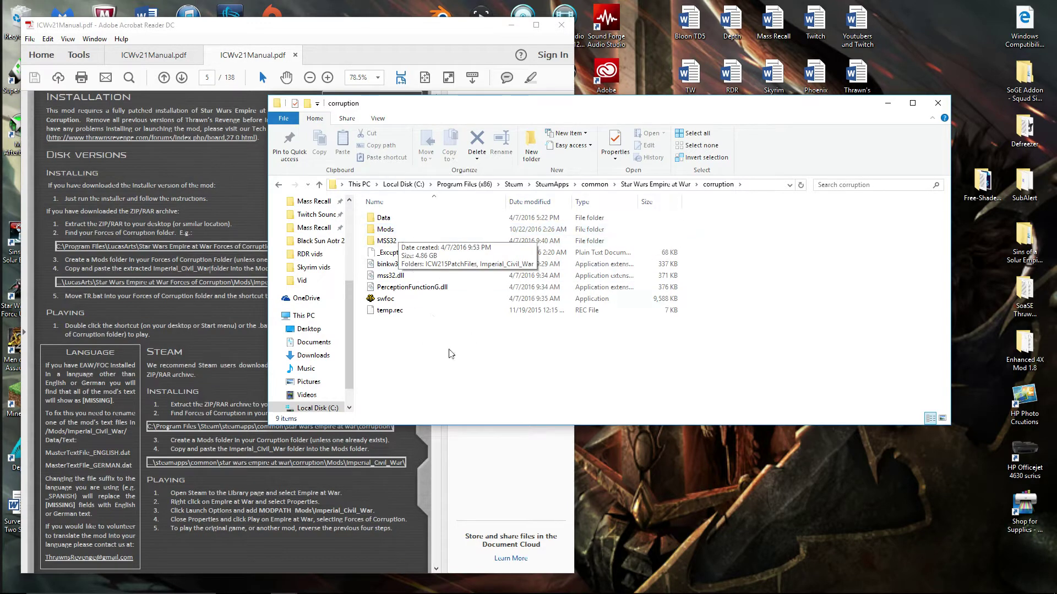
click(409, 232)
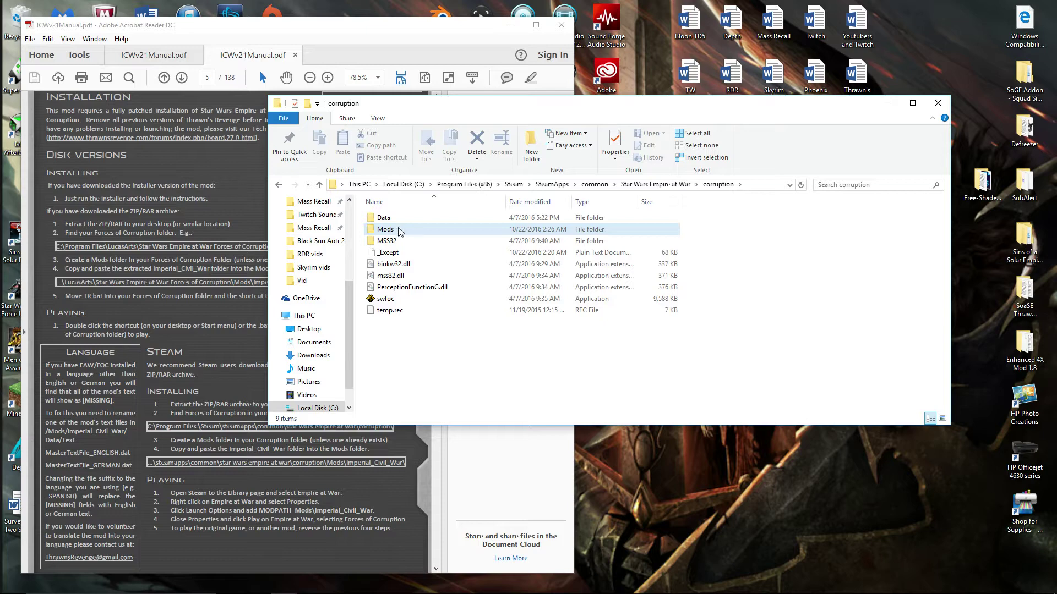
click(438, 382)
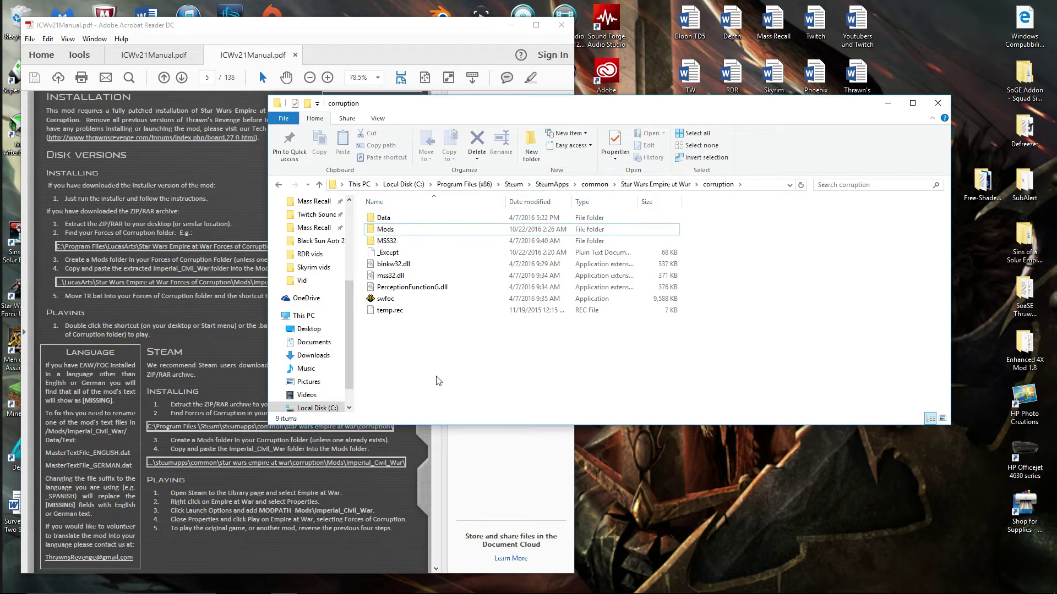
- Create a folder with the default name in the Star Wars Empire at War\corruption folder
right_click(414, 350)
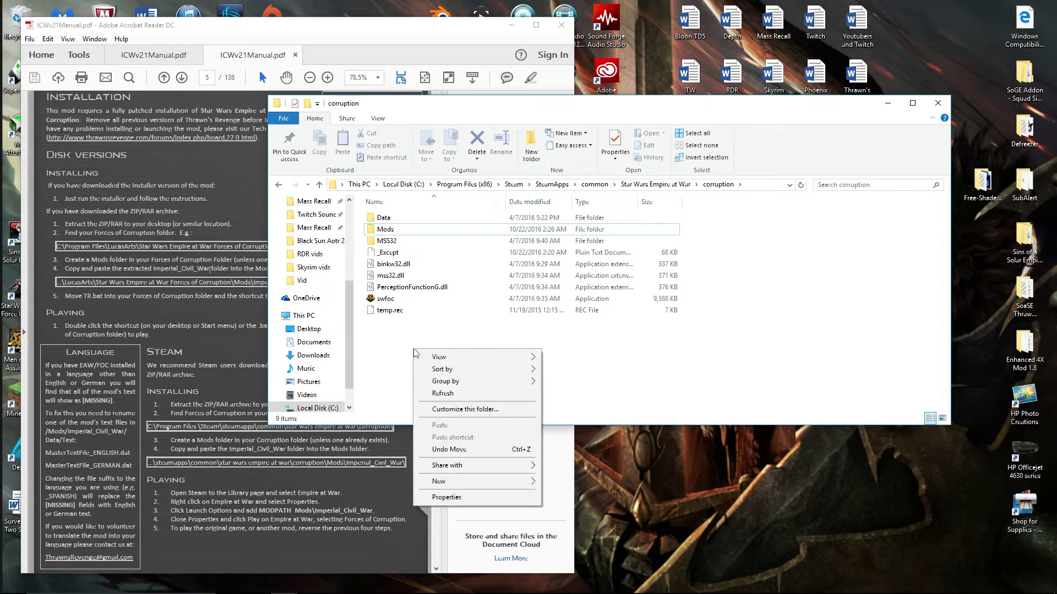
mouse_move(471, 484)
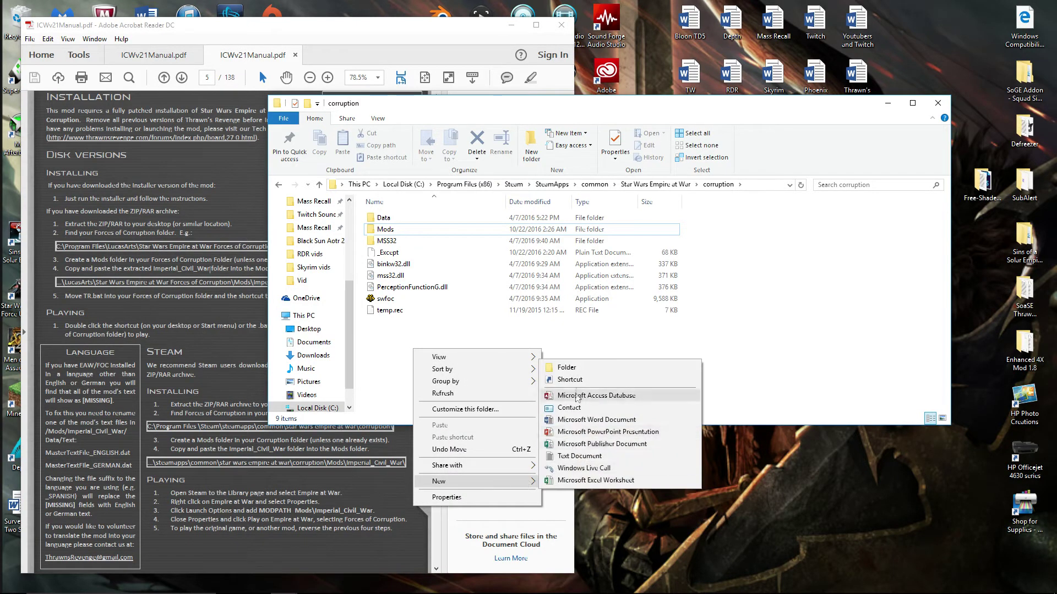
click(565, 367)
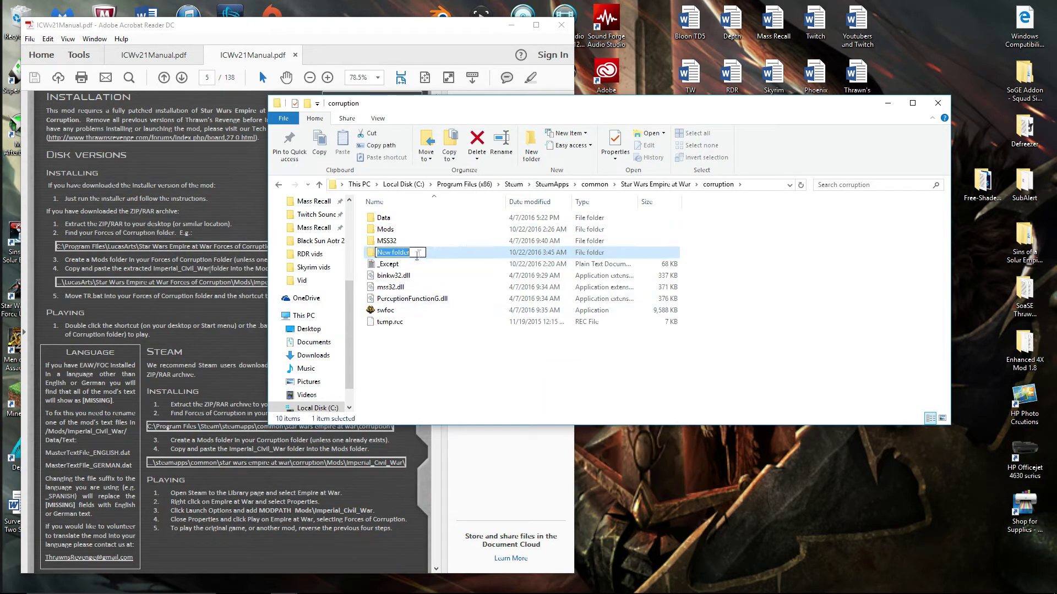
key(Return)
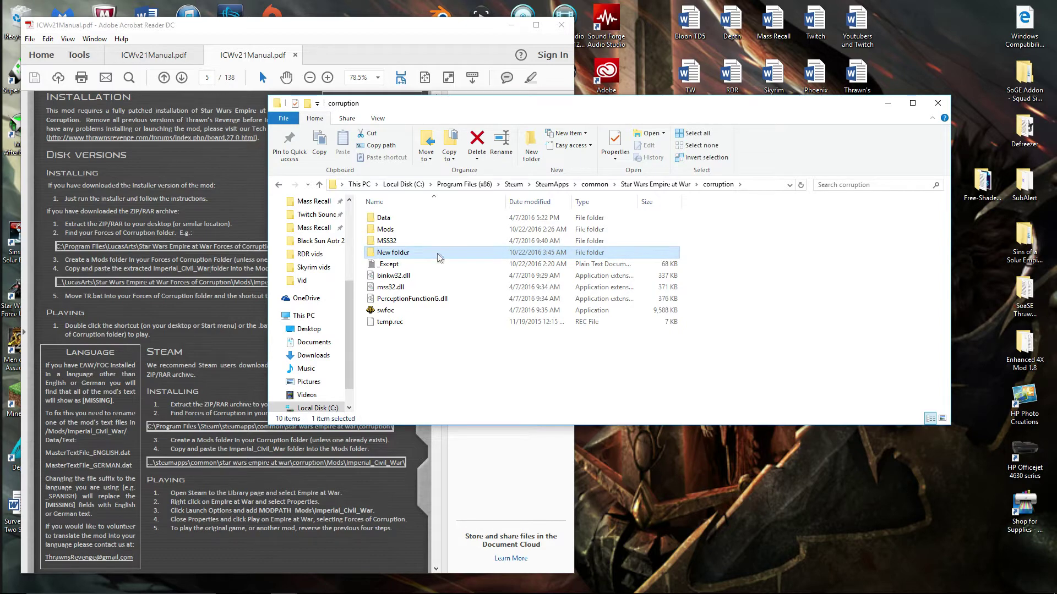
- Delete the newly made New folder from the corruption folder and confirm moving it to the Recycle Bin
right_click(427, 256)
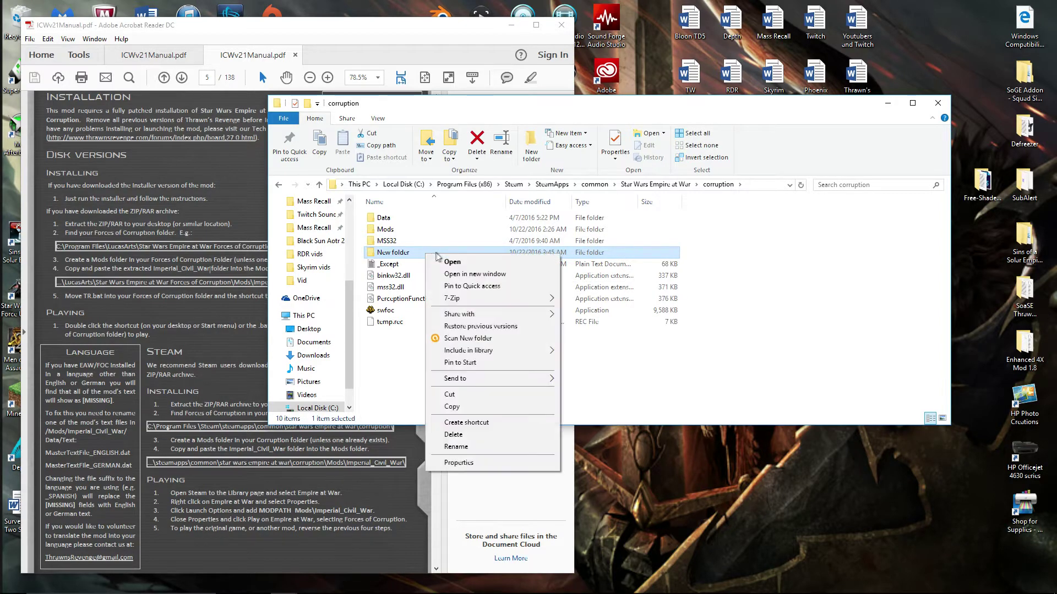
click(467, 438)
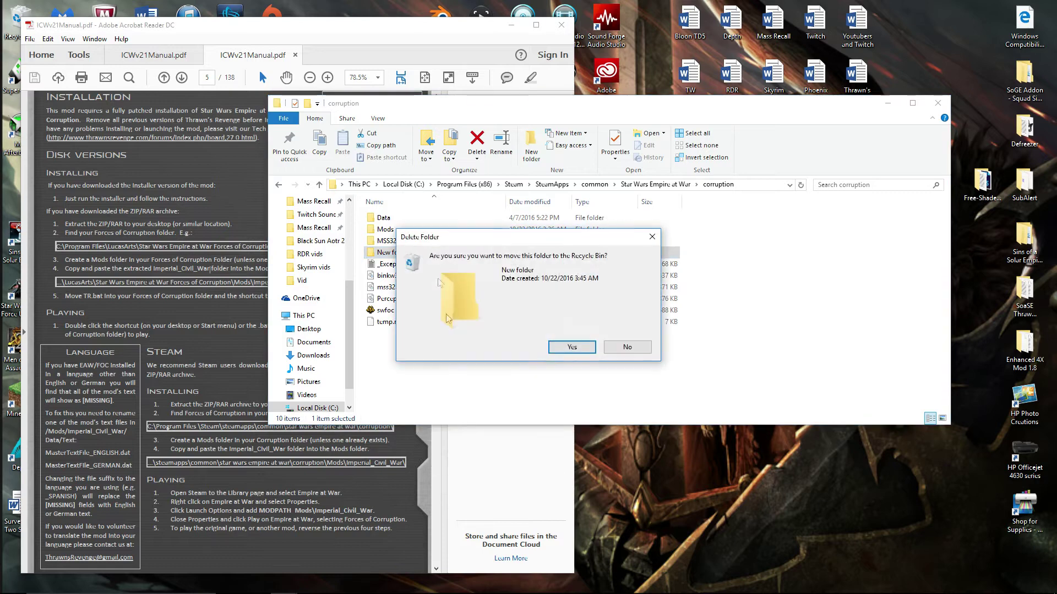
click(563, 349)
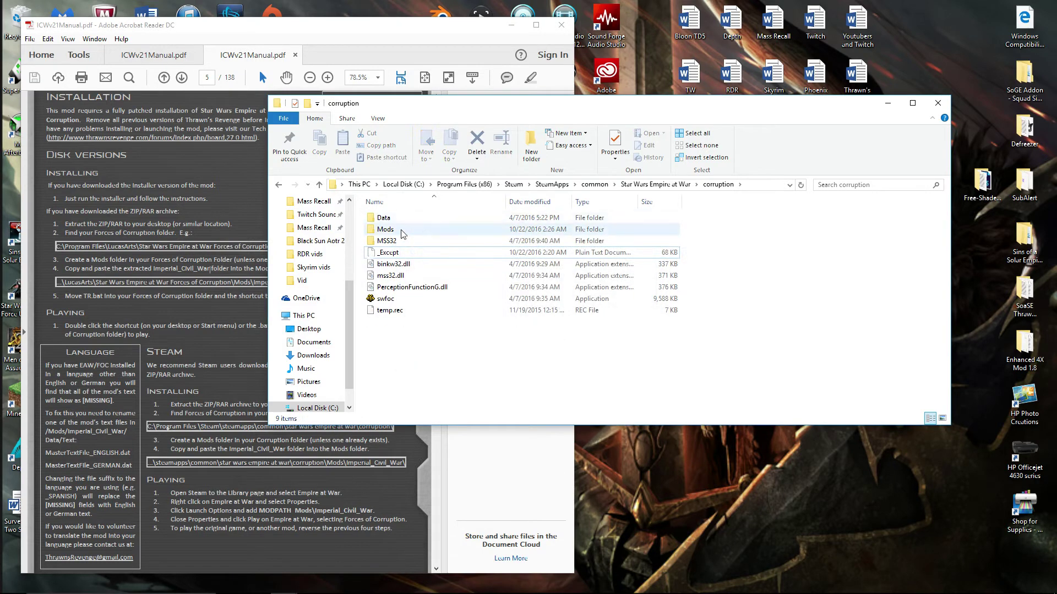
- Open the existing Mods folder inside corruption, and restore the ICW21.zip and ICWPatch215BETA.rar archive windows
double_click(385, 229)
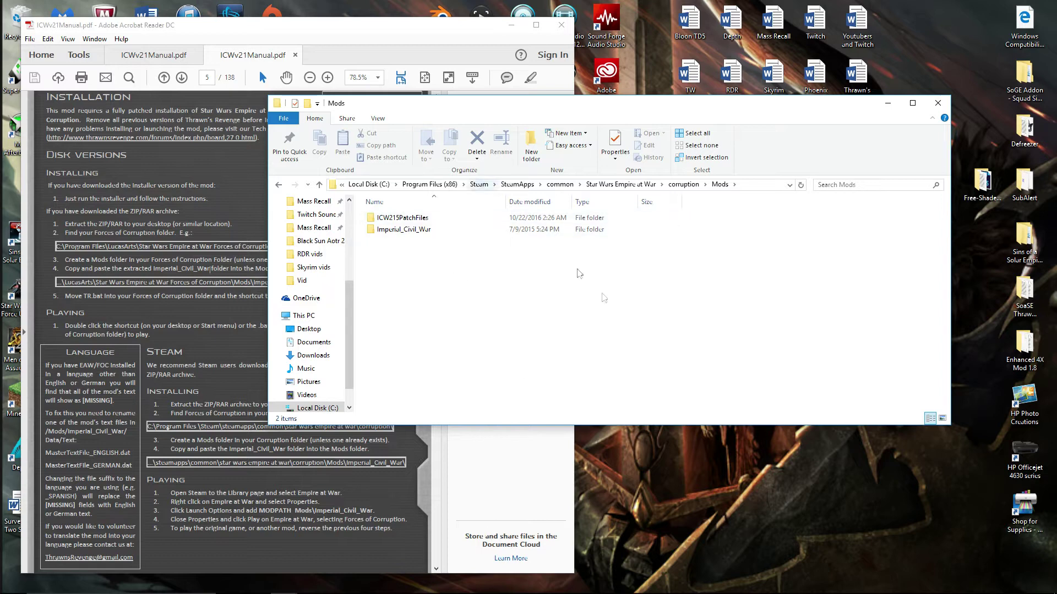
click(634, 583)
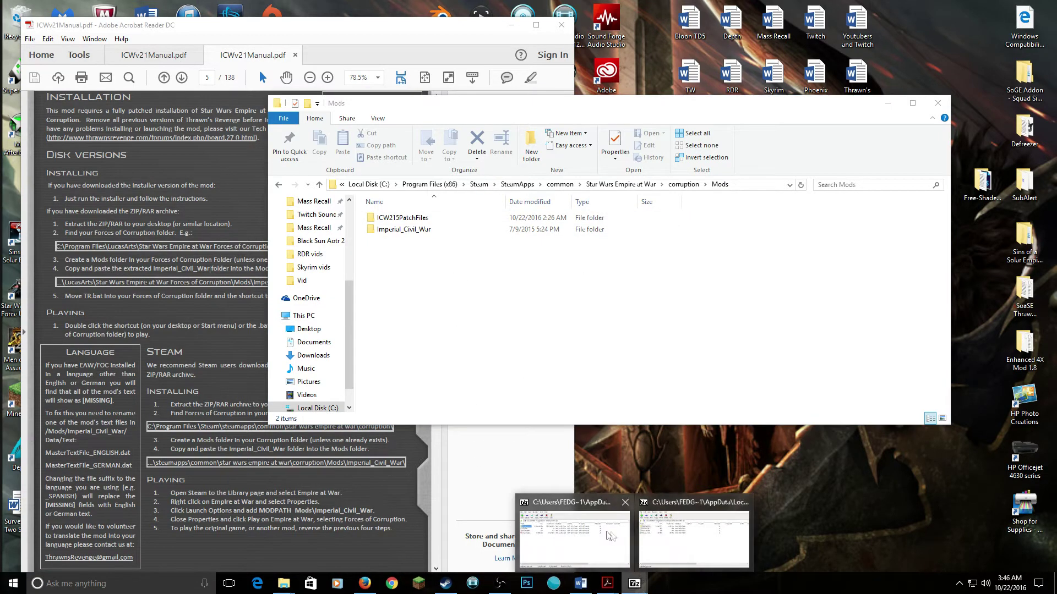
click(608, 535)
mouse_move(634, 583)
click(684, 529)
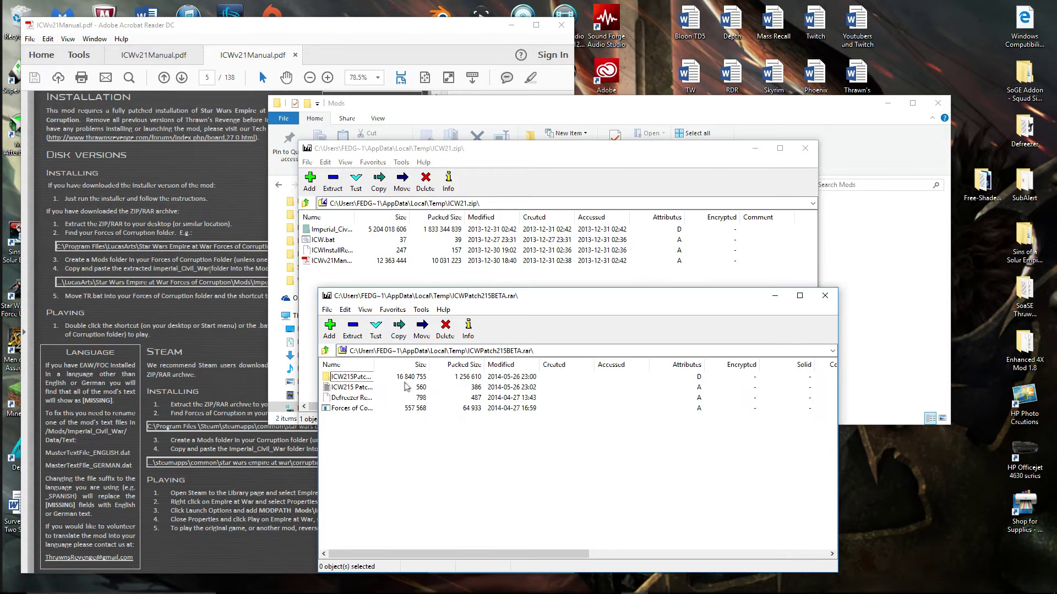
- Select the Imperial_Civil_War folder and the ICW215 patch folder in their archives, and minimise both archive windows
click(333, 230)
click(379, 467)
click(361, 383)
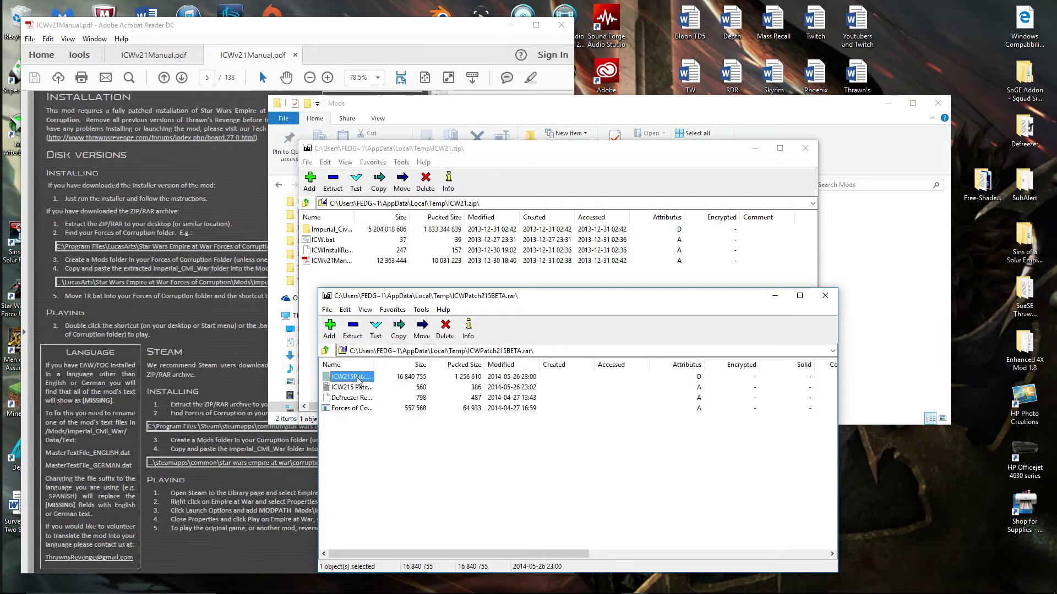
ctrl+click(361, 383)
click(755, 148)
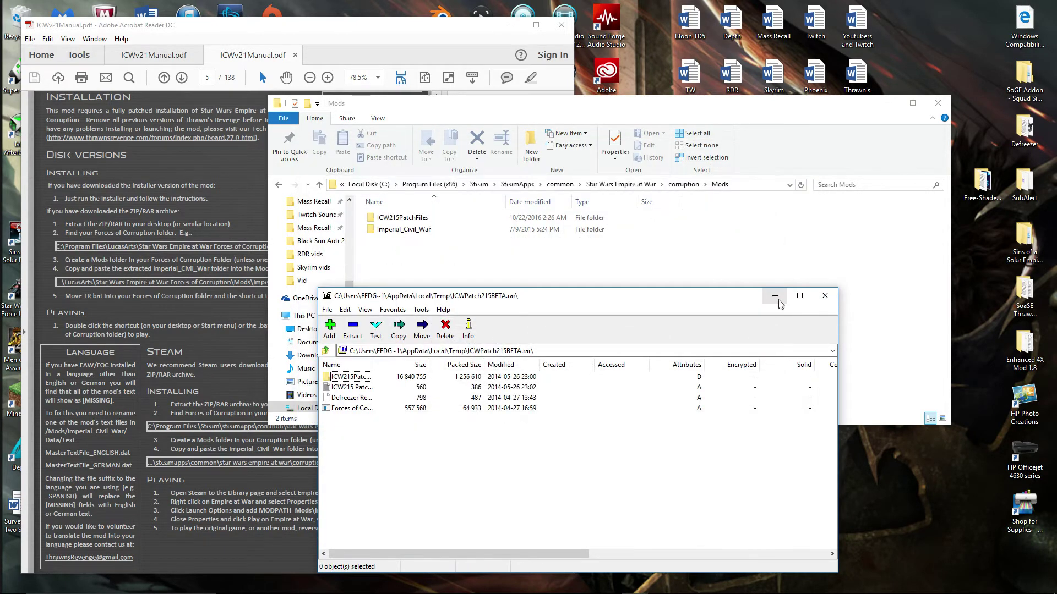
click(775, 295)
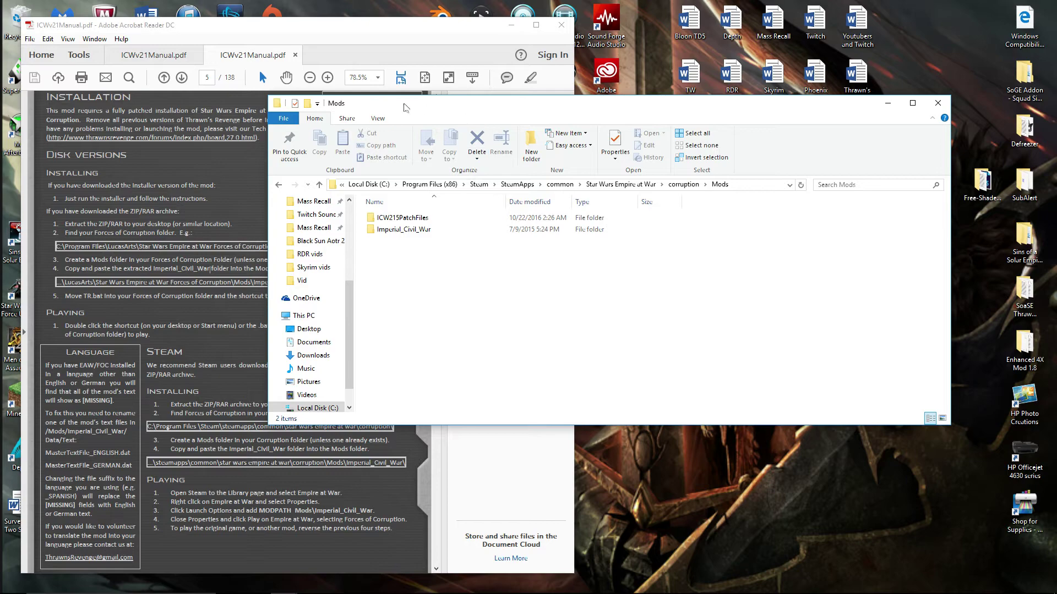
- Minimise the manual and the Mods folder window, and switch to the Steam library
click(510, 24)
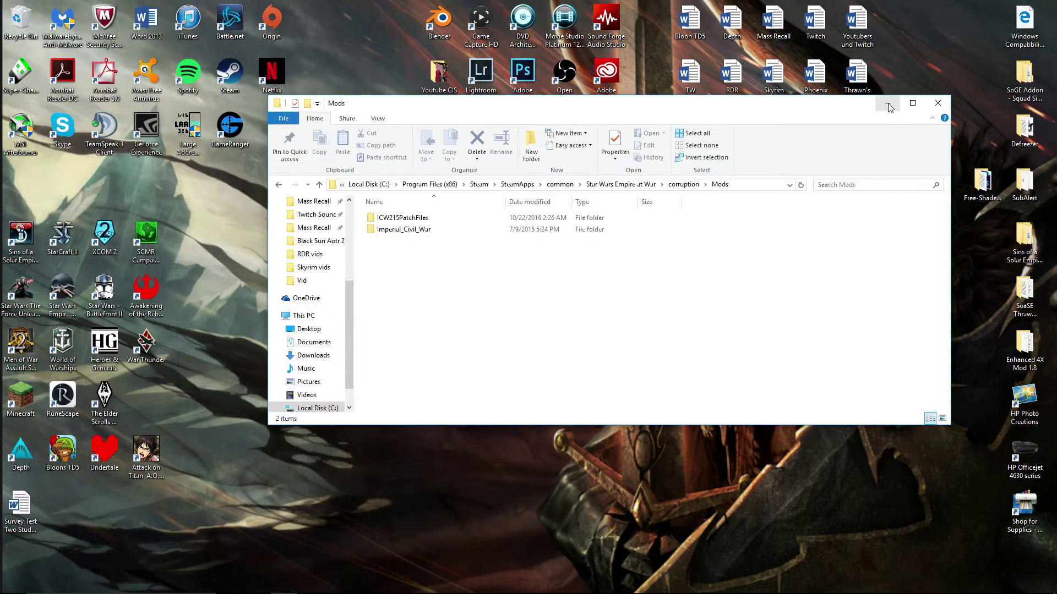
click(887, 103)
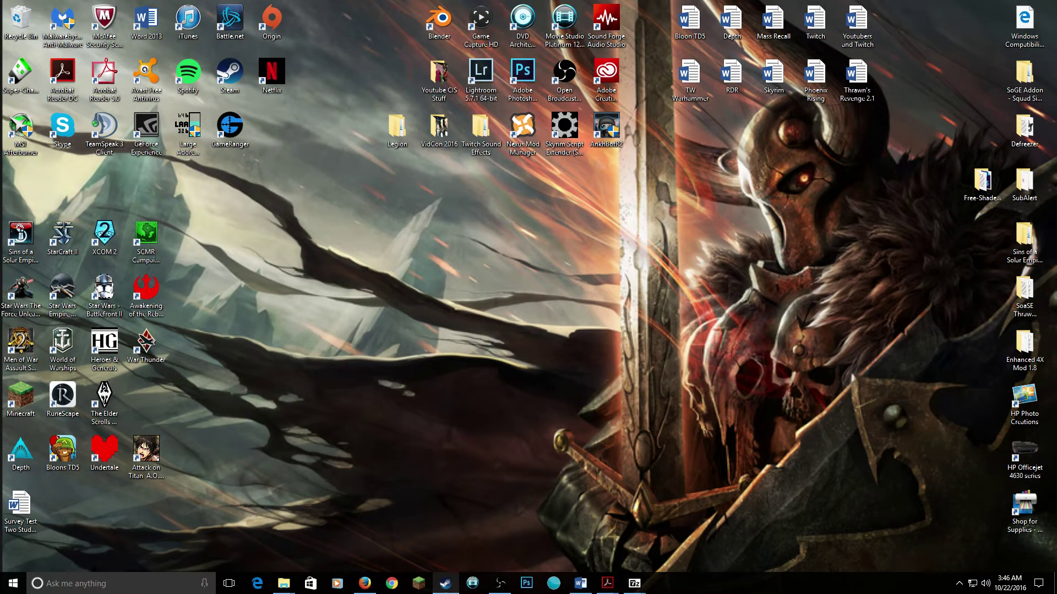
click(443, 592)
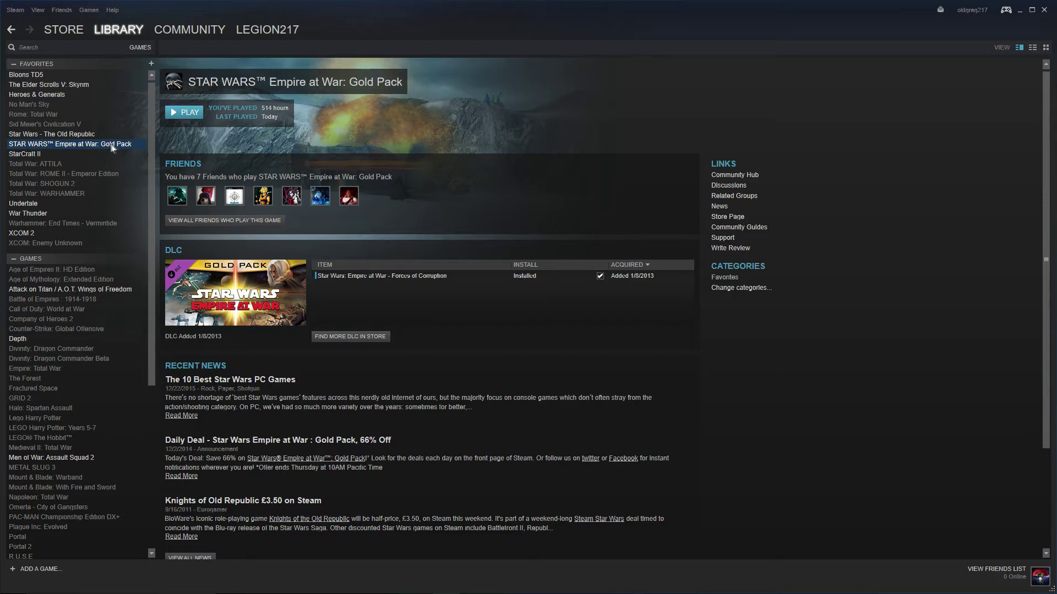
- Check that the launch options of STAR WARS Empire at War: Gold Pack contain MODPATH=Mods/Imperial_Civil_War, confirm them, and close the properties
right_click(87, 144)
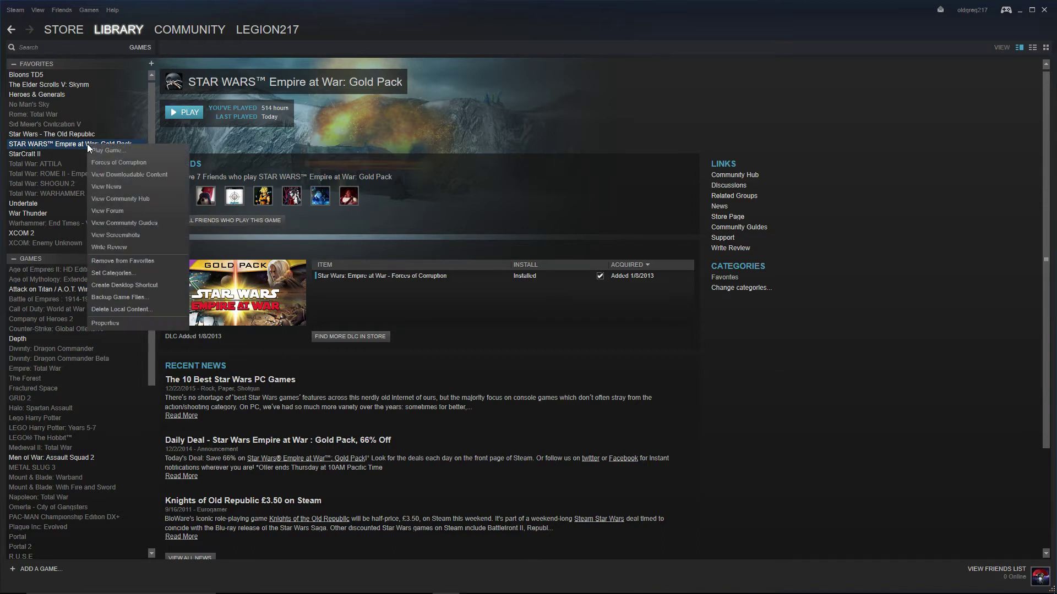
click(110, 323)
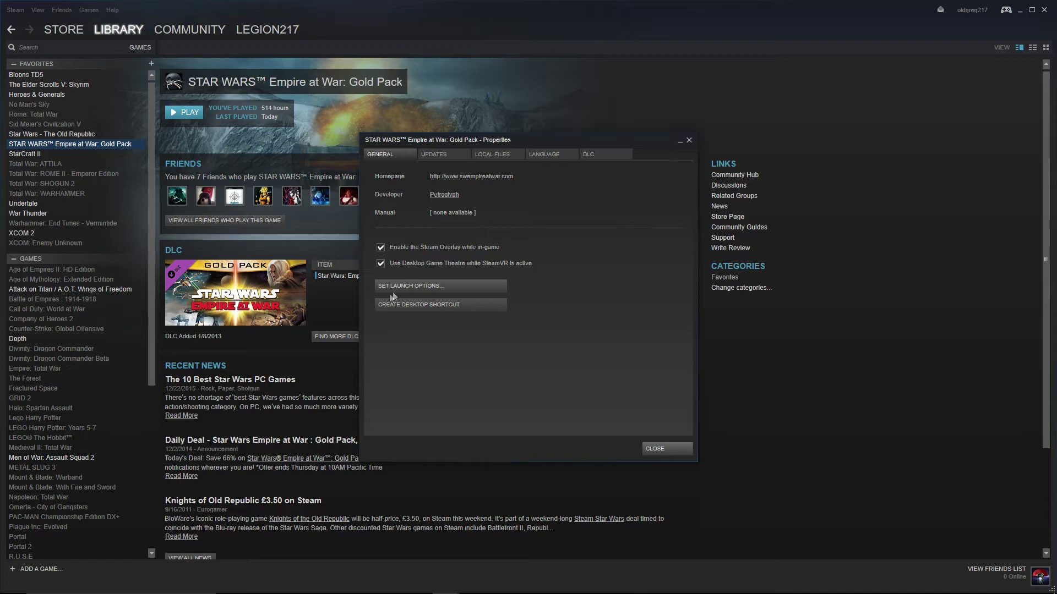
click(422, 288)
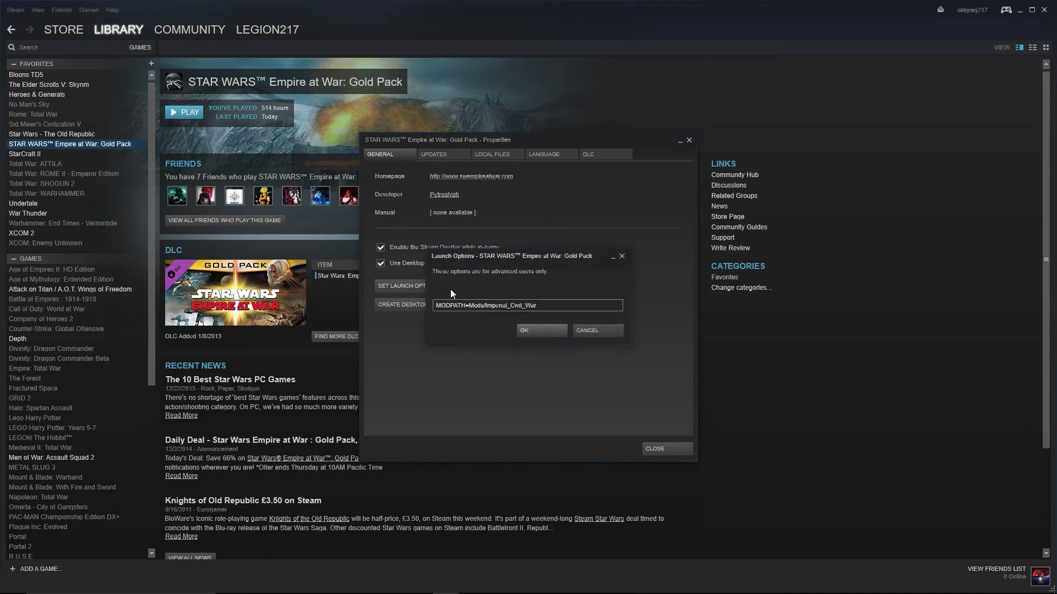
triple_click(503, 305)
key(Home)
drag(536, 305, 486, 305)
click(543, 304)
double_click(504, 305)
click(535, 333)
click(657, 449)
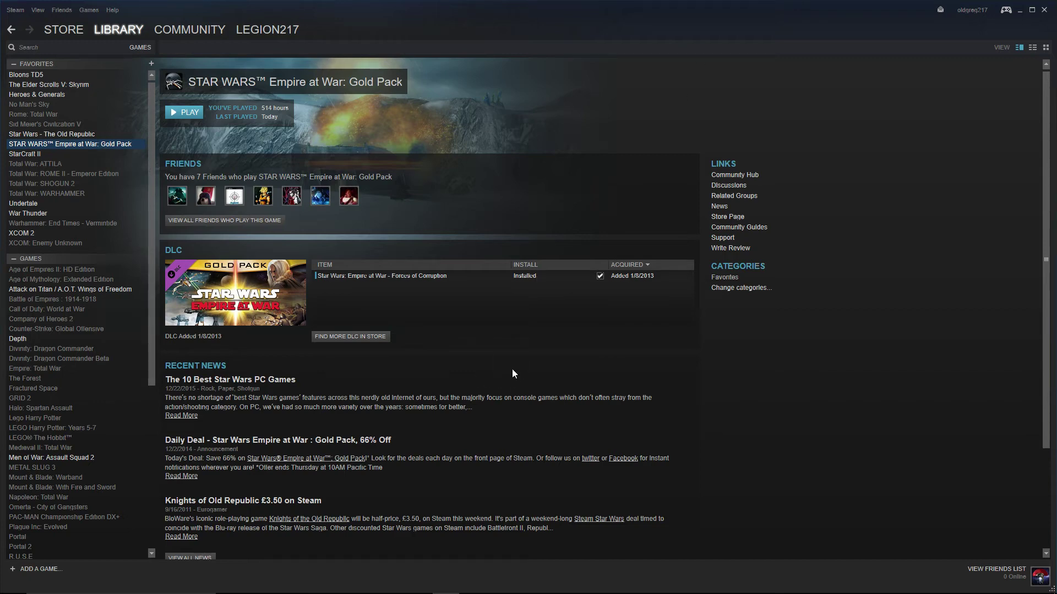
- Launch Forces of Corruption from the STAR WARS Empire at War: Gold Pack library entry
right_click(78, 147)
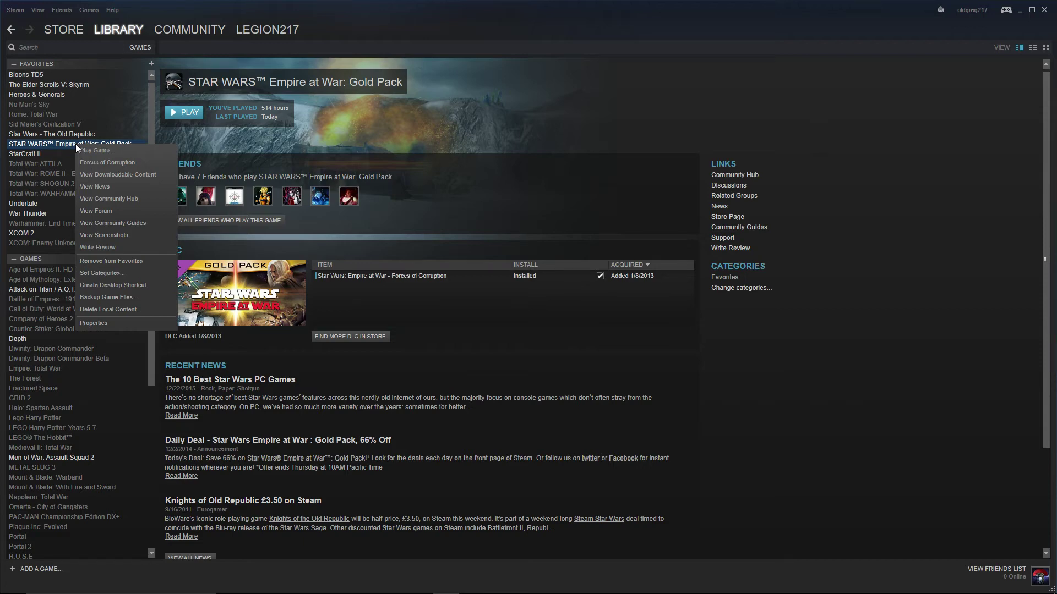
click(125, 164)
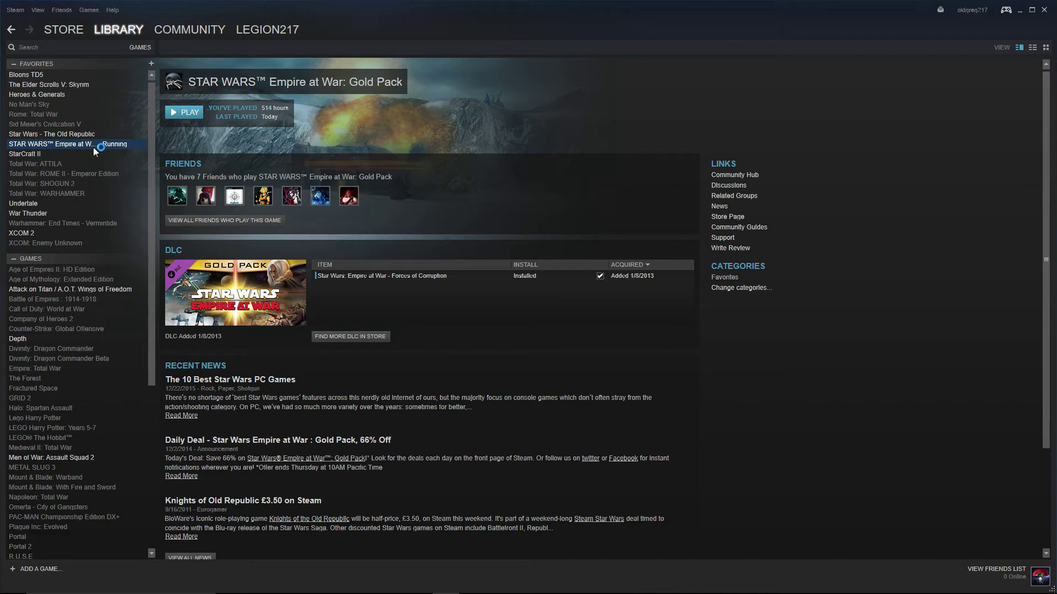
right_click(66, 143)
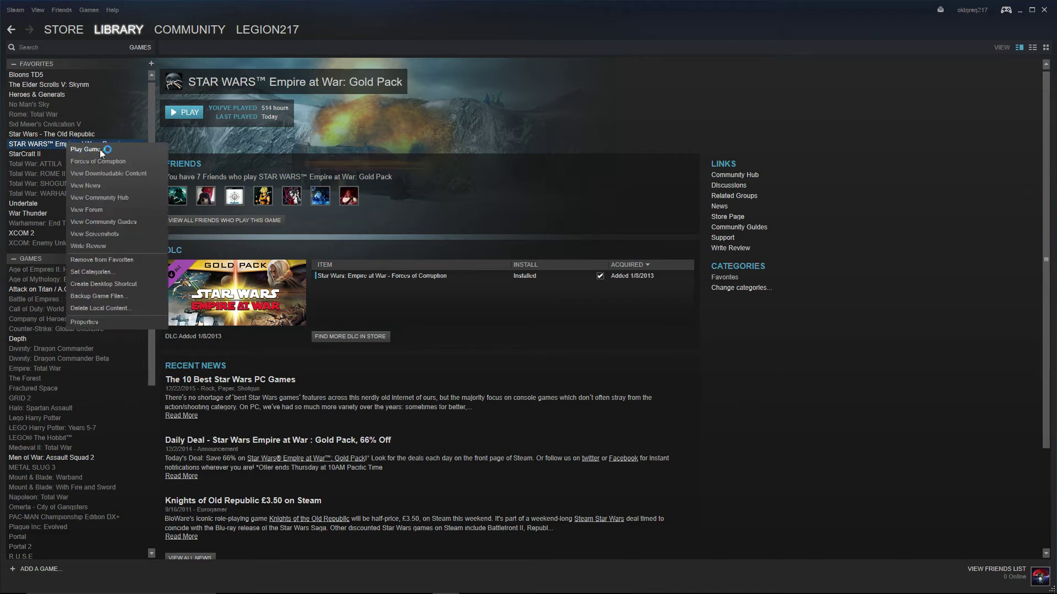
click(746, 333)
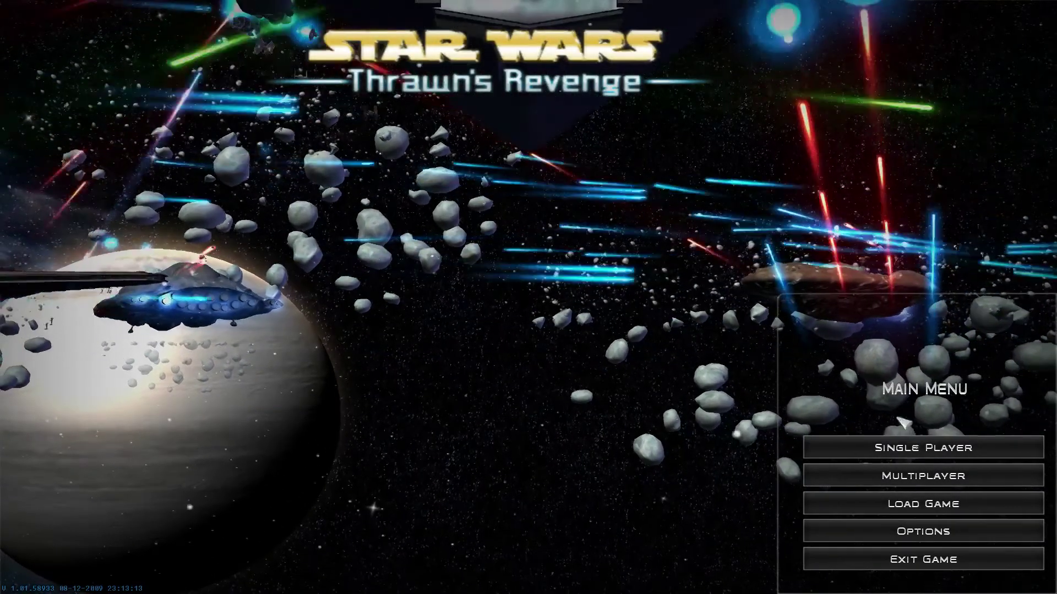
click(895, 448)
click(925, 504)
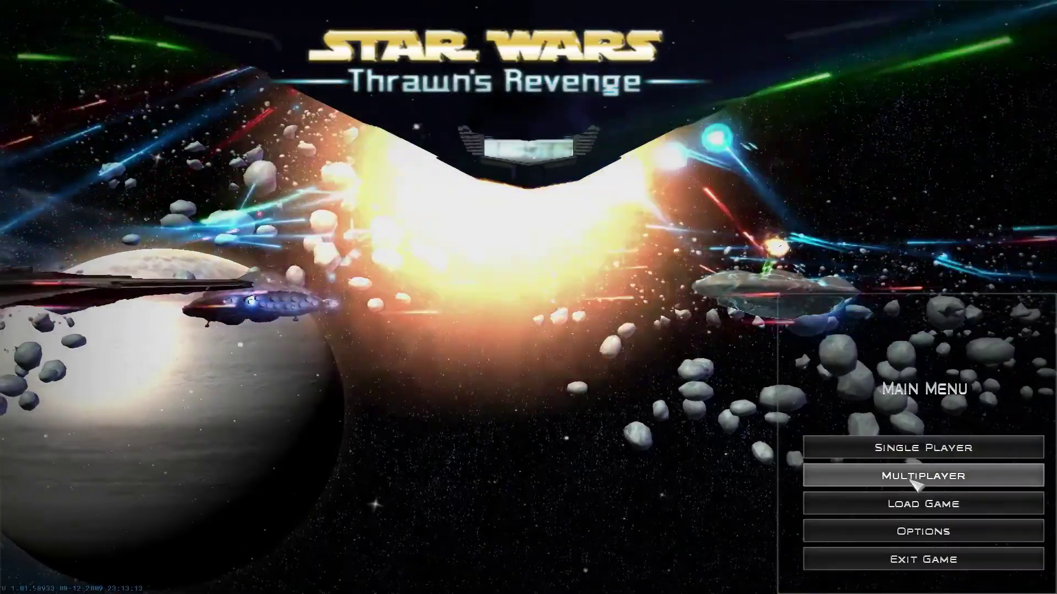
click(924, 475)
click(930, 505)
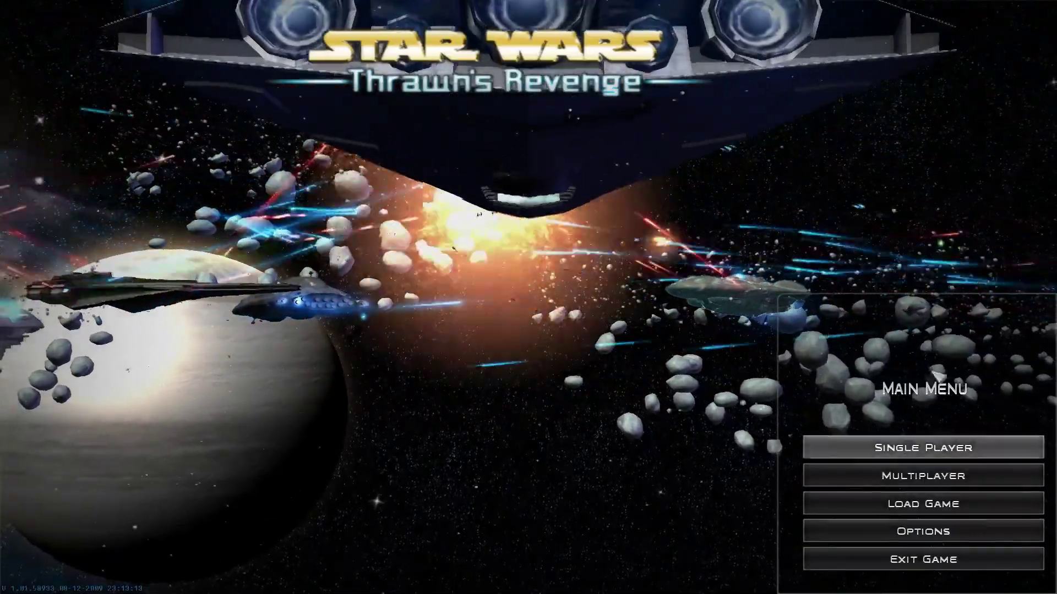